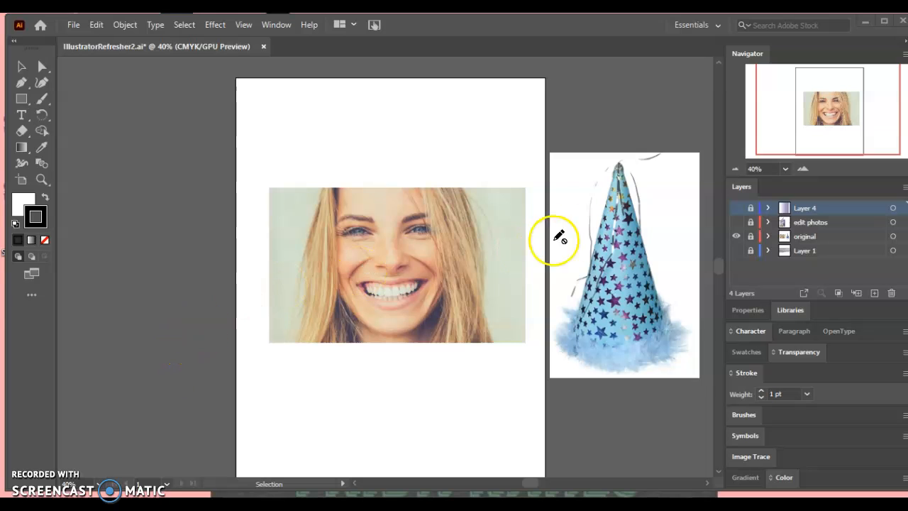
Step: Unlock the original layer, make it active, and move the woman's photo slightly higher on the artboard
left_click(801, 239)
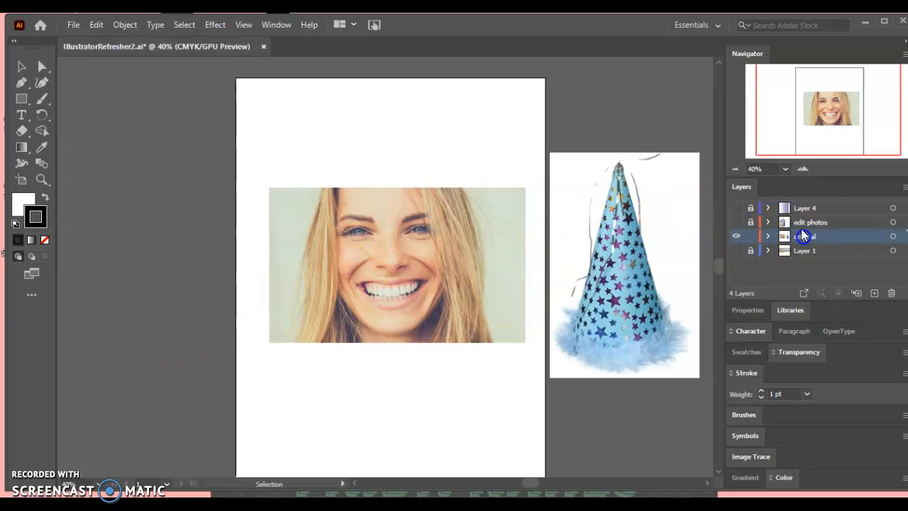
left_click(802, 168)
left_click(802, 169)
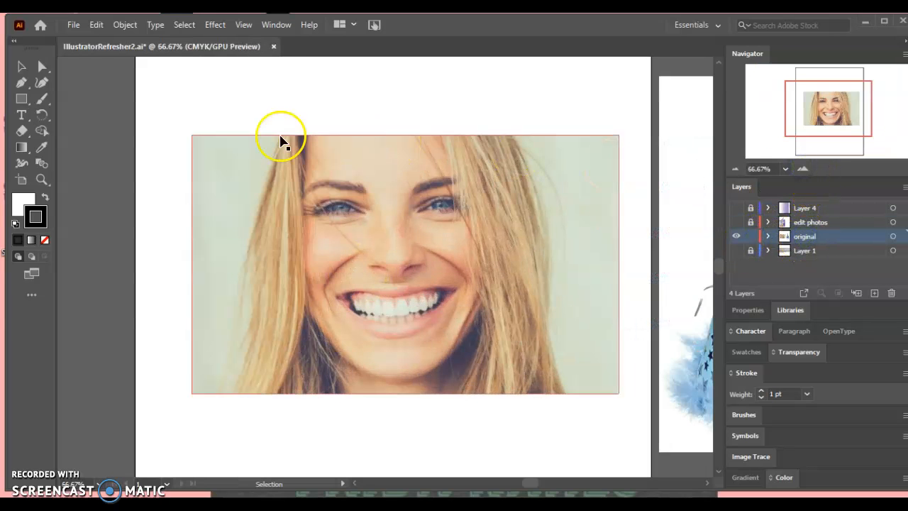
left_click(20, 69)
left_click(325, 236)
left_click_drag(328, 243, 328, 219)
Step: Image trace the selected photo in Color mode with a Limited palette of 20 colors, and return the trace settings to the dock
left_click_drag(745, 458, 588, 154)
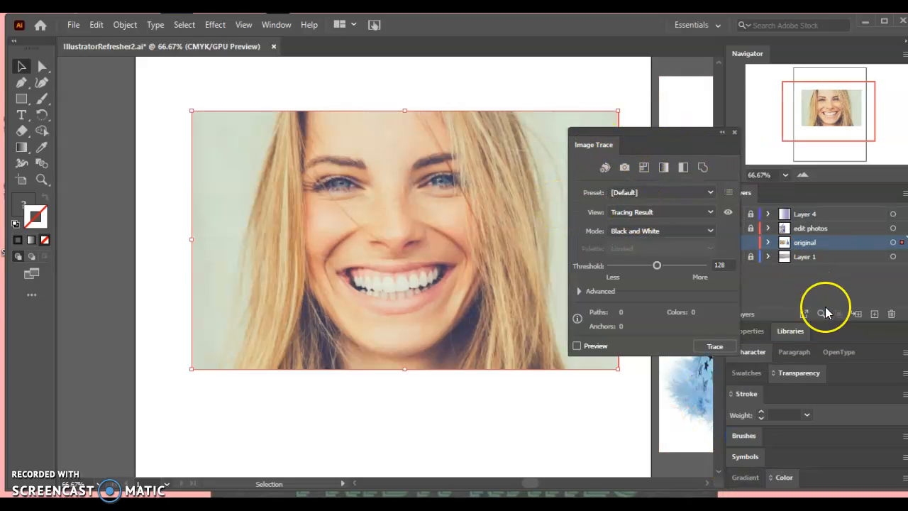
left_click(280, 24)
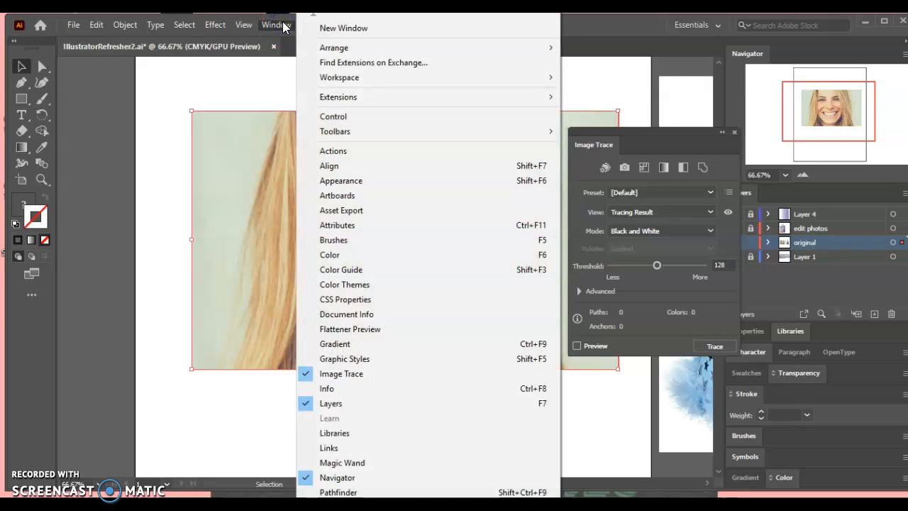
left_click(284, 27)
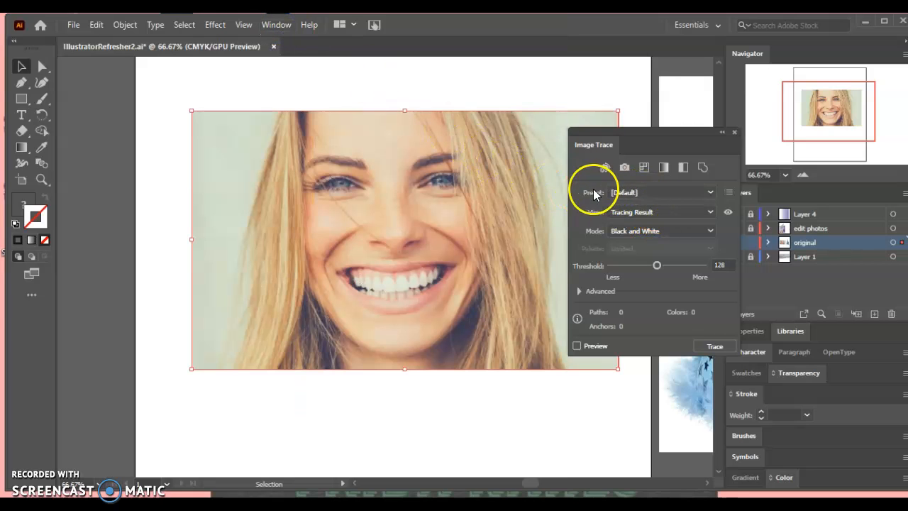
left_click(625, 194)
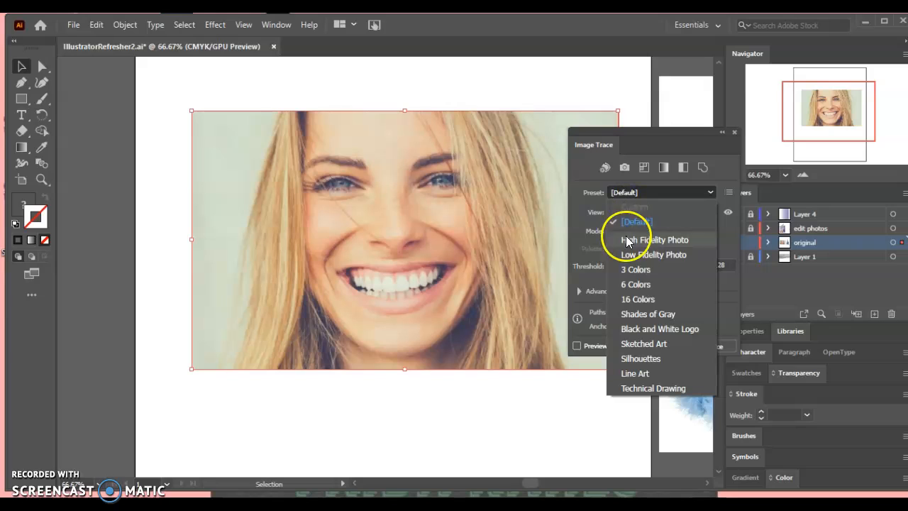
left_click(635, 285)
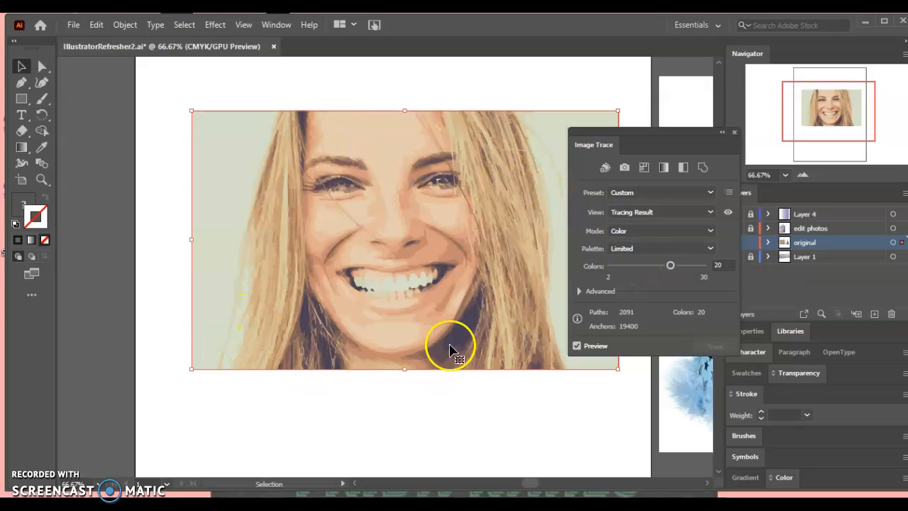
mouse_move(643, 156)
left_mouse_down()
mouse_move(604, 138)
mouse_move(669, 270)
mouse_move(765, 324)
left_mouse_up()
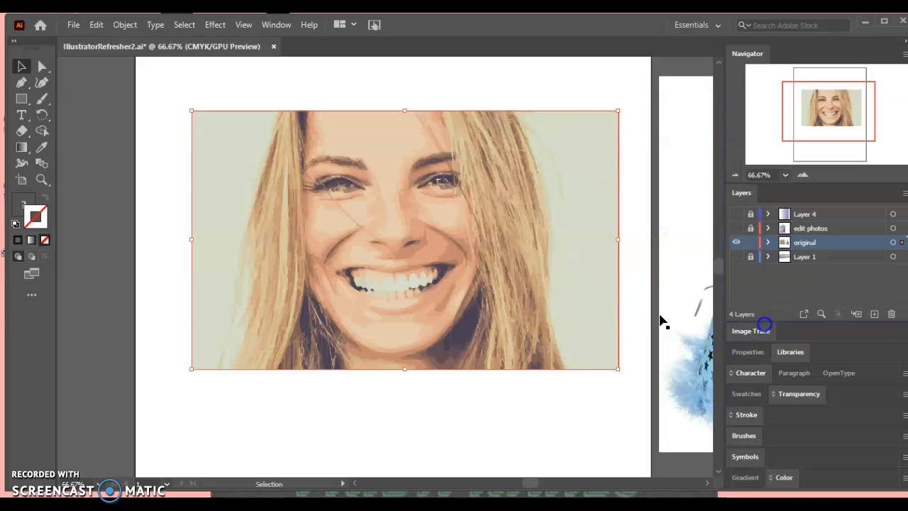
Step: Move the traced portrait up slightly and expand it with Object and Fill enabled
left_click_drag(263, 152, 263, 142)
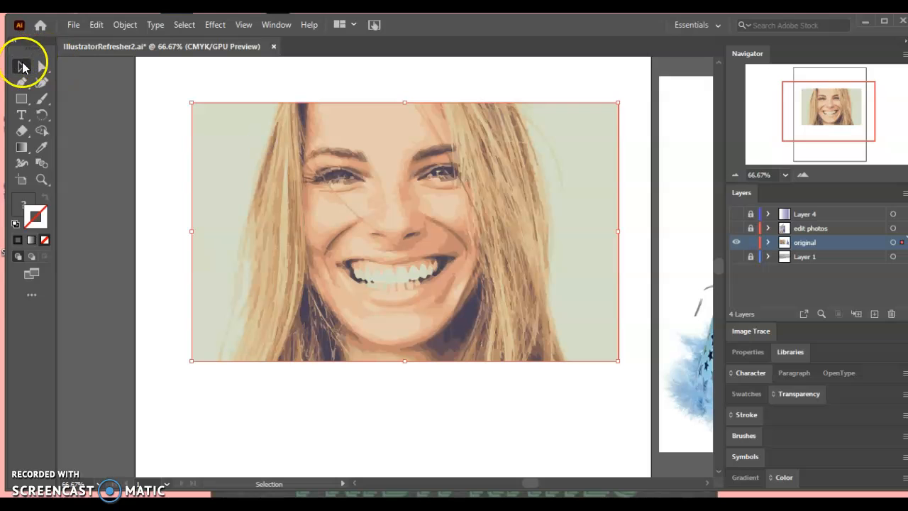
left_click(120, 26)
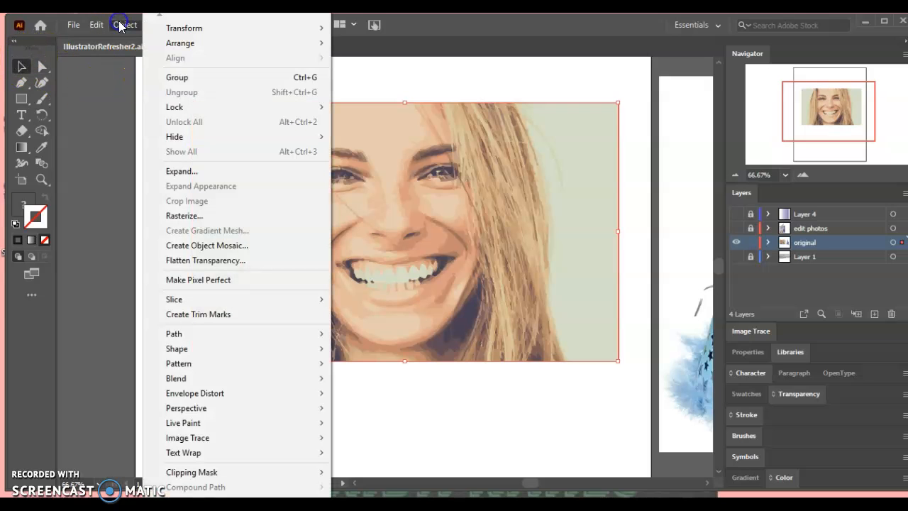
left_click(199, 174)
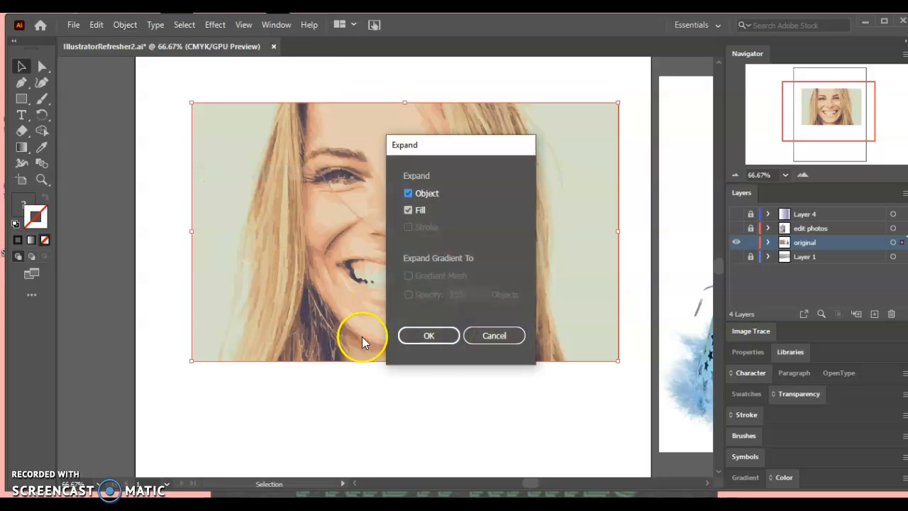
left_click(429, 340)
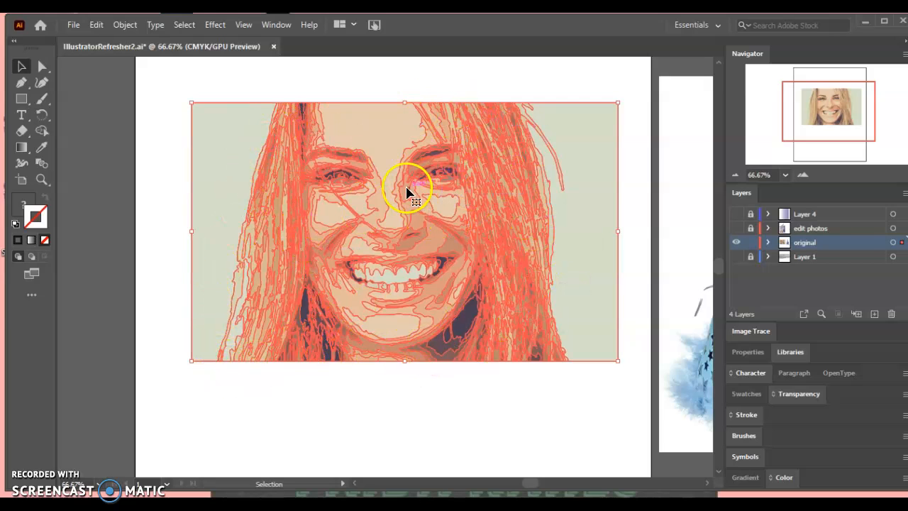
Step: Ungroup the expanded portrait twice so its shapes are separate, leaving it deselected
left_click(379, 404)
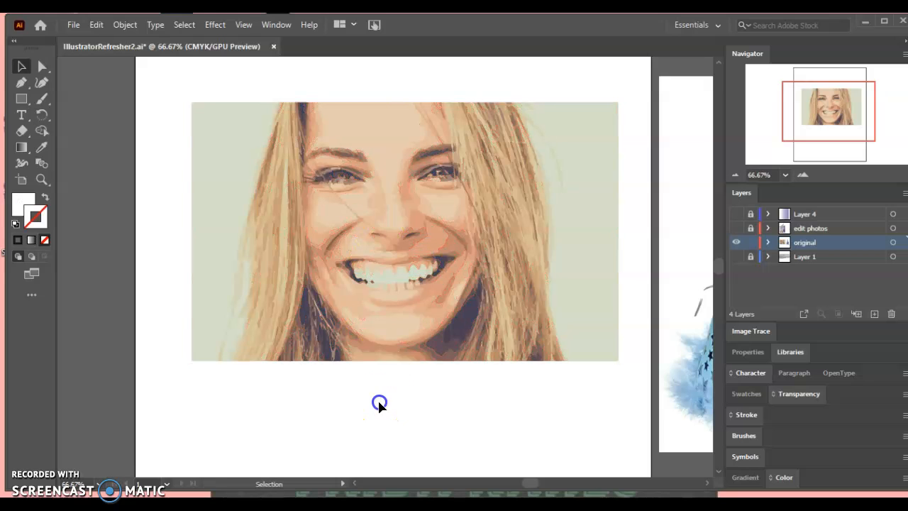
left_click(408, 252)
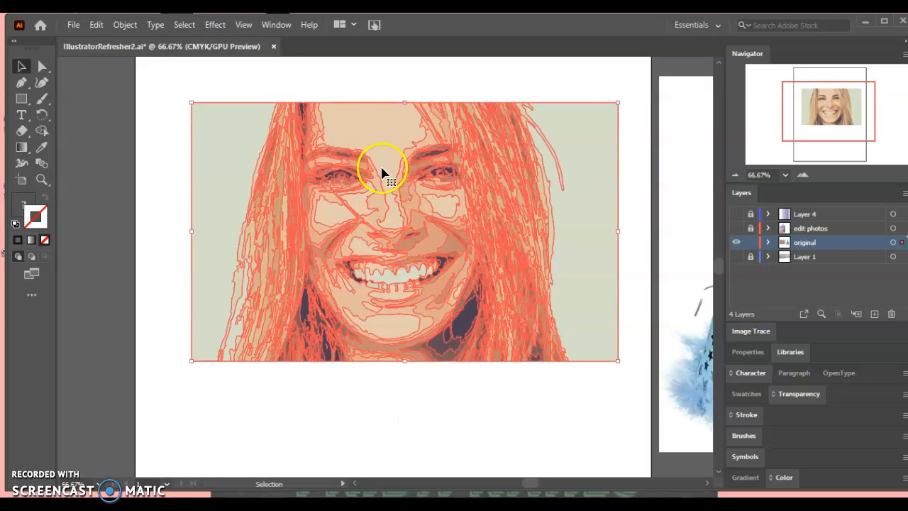
right_click(374, 124)
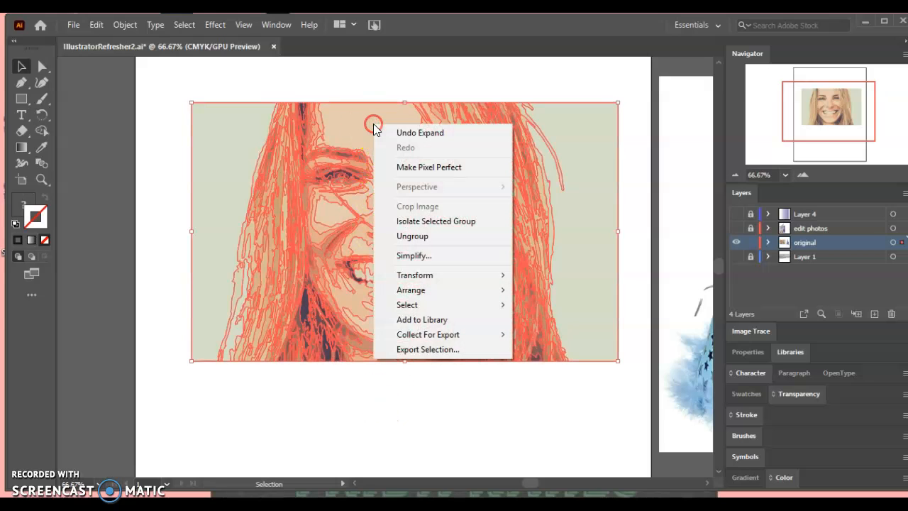
left_click(413, 238)
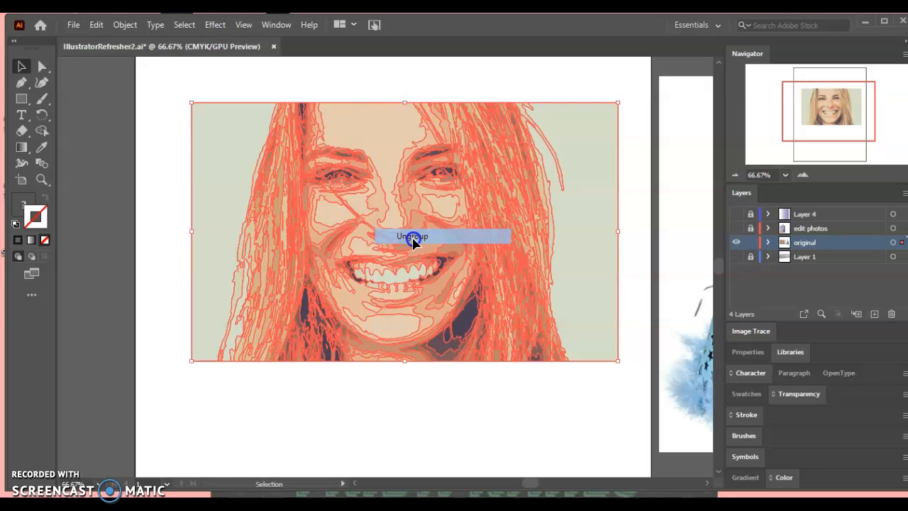
right_click(384, 143)
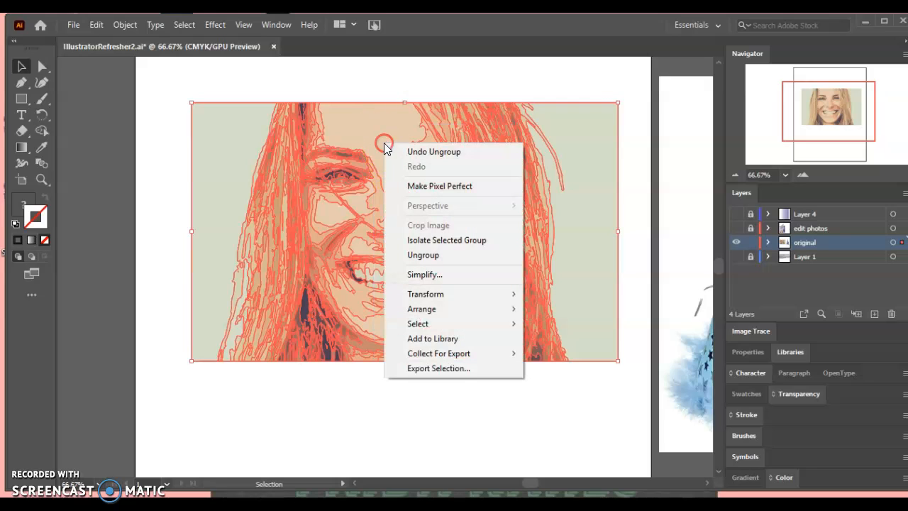
left_click(425, 255)
left_click(348, 421)
Step: Delete the pale green background shapes on both sides of the woman's hair
left_click(220, 286)
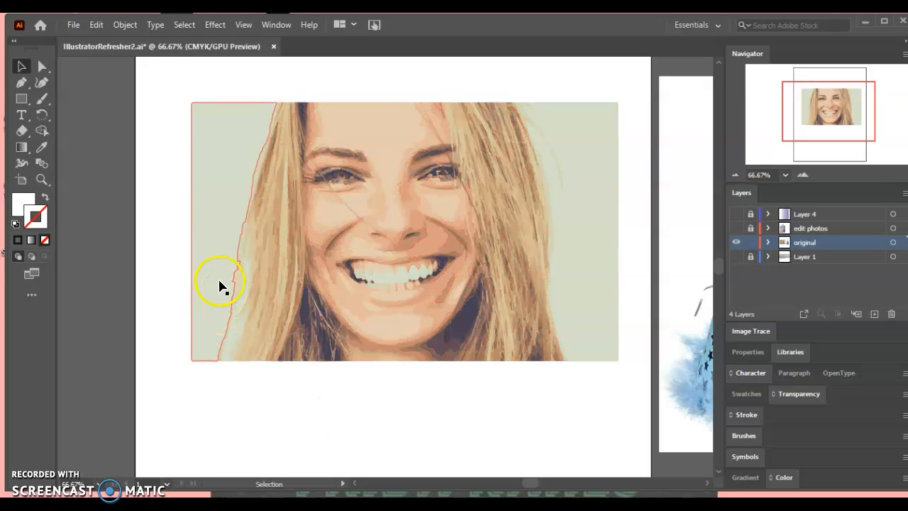
left_click(230, 257)
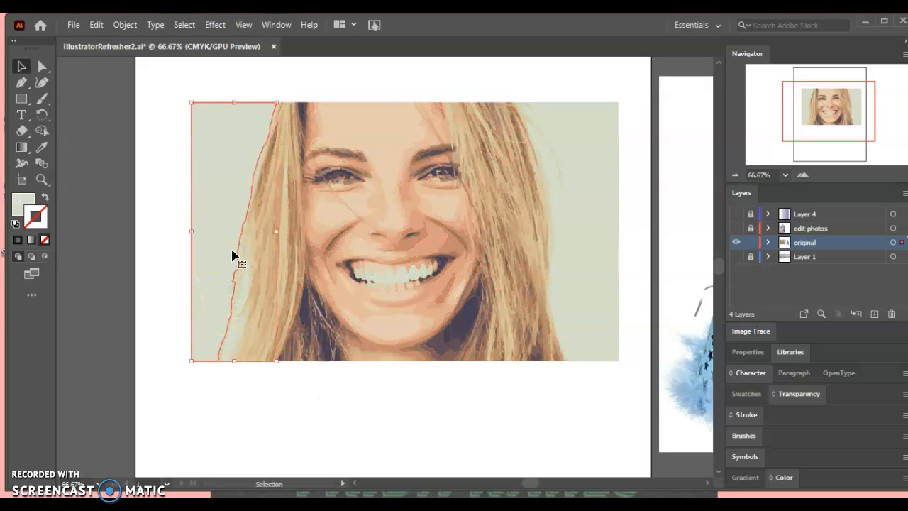
key("Delete")
left_click(572, 237)
key("Delete")
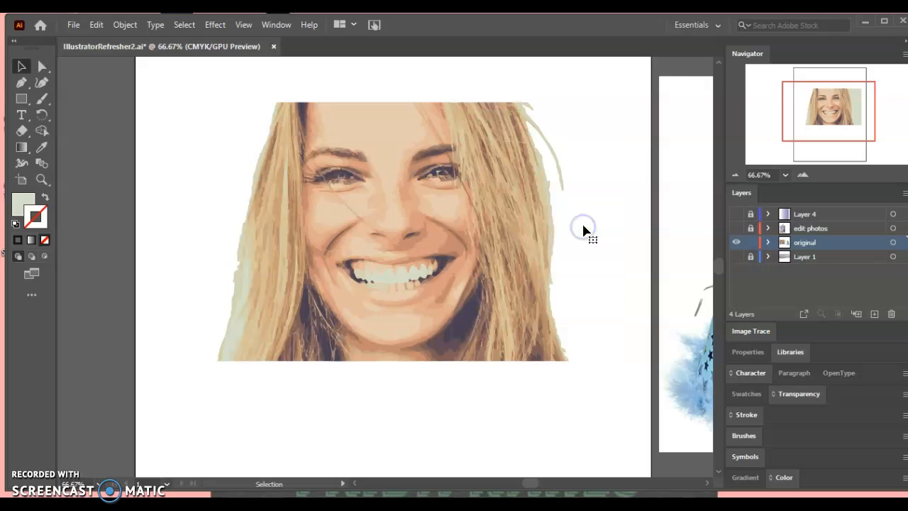
Step: Recolor the forehead and nose shape with light pink fill E5B3E1
left_click(389, 216)
double_click(24, 204)
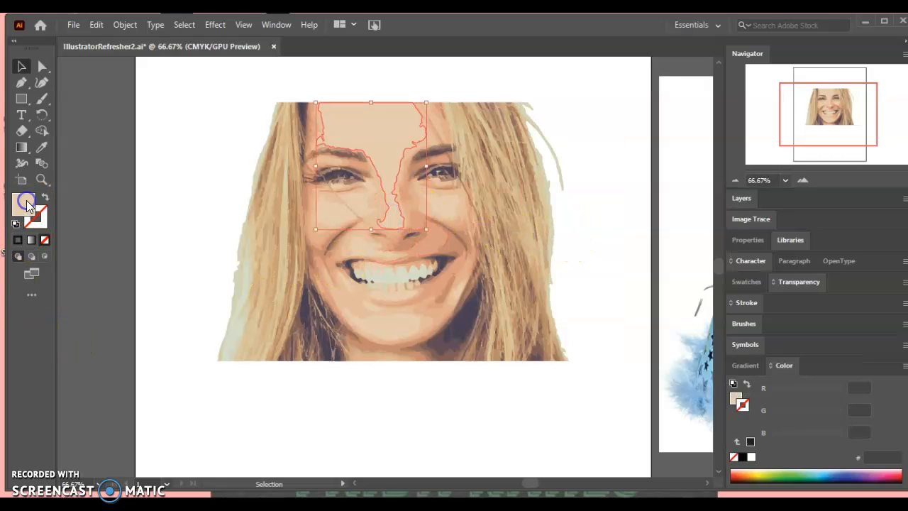
left_click(479, 199)
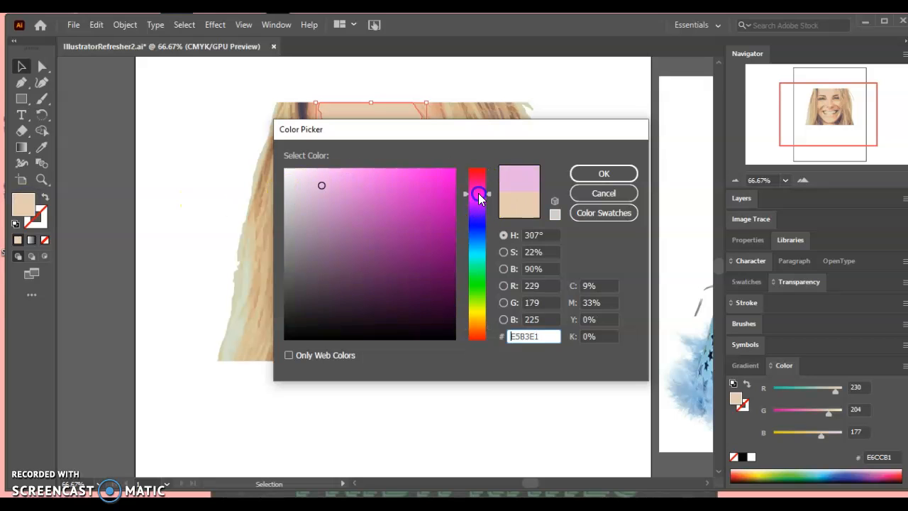
left_click(586, 174)
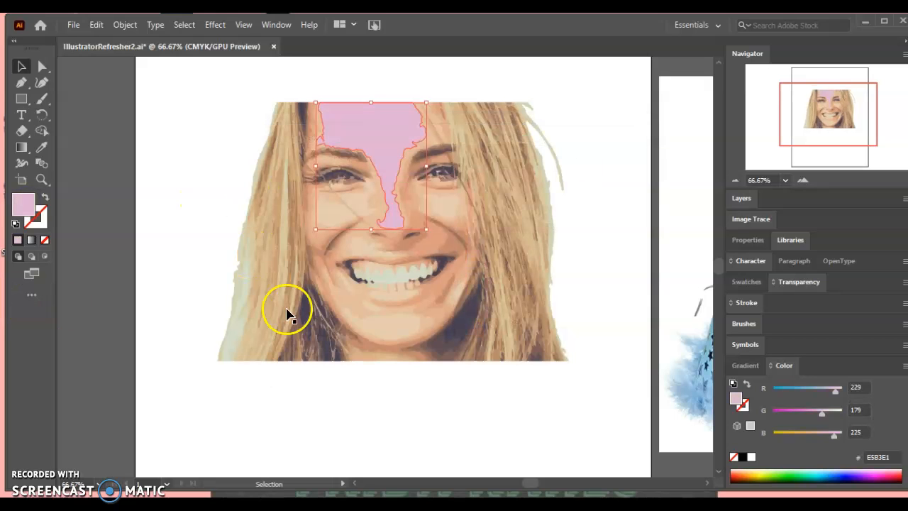
Step: Recolor the chin shape with magenta fill E852E1 and deselect it
left_click(369, 325)
double_click(22, 213)
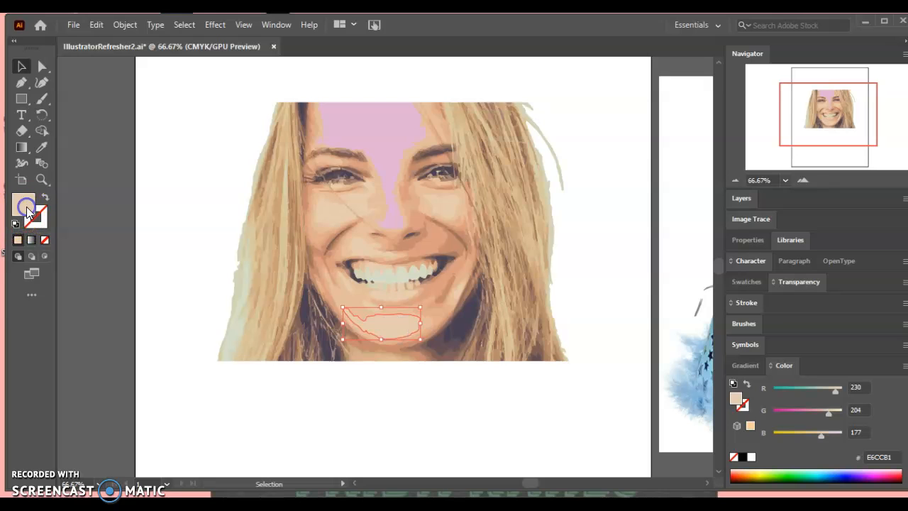
left_click(478, 197)
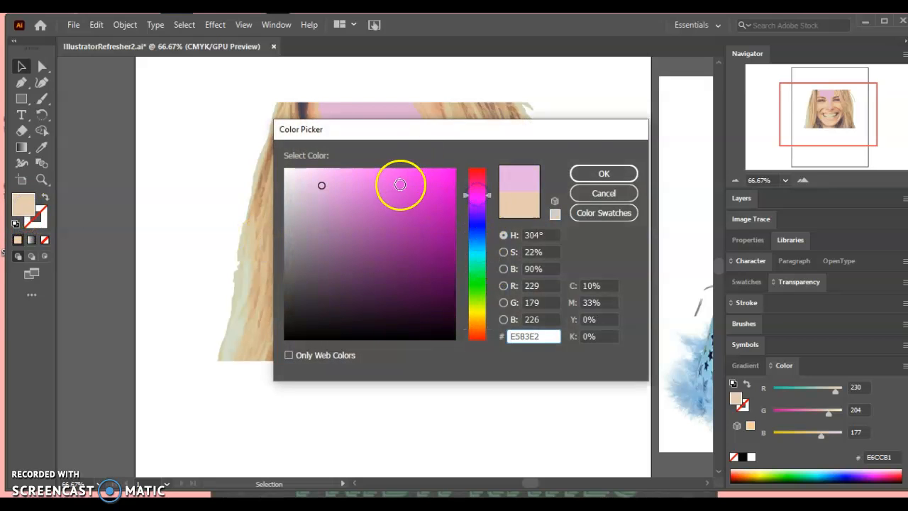
left_click(400, 184)
left_click(601, 173)
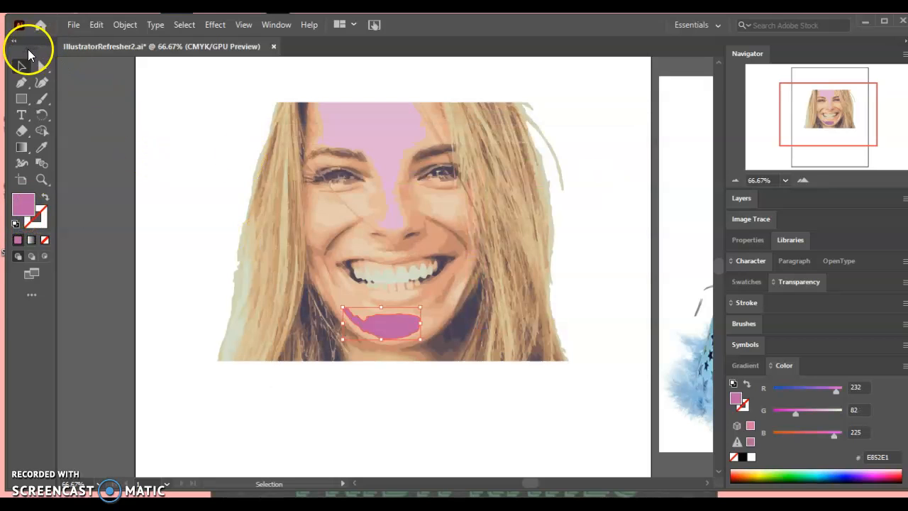
left_click(119, 120)
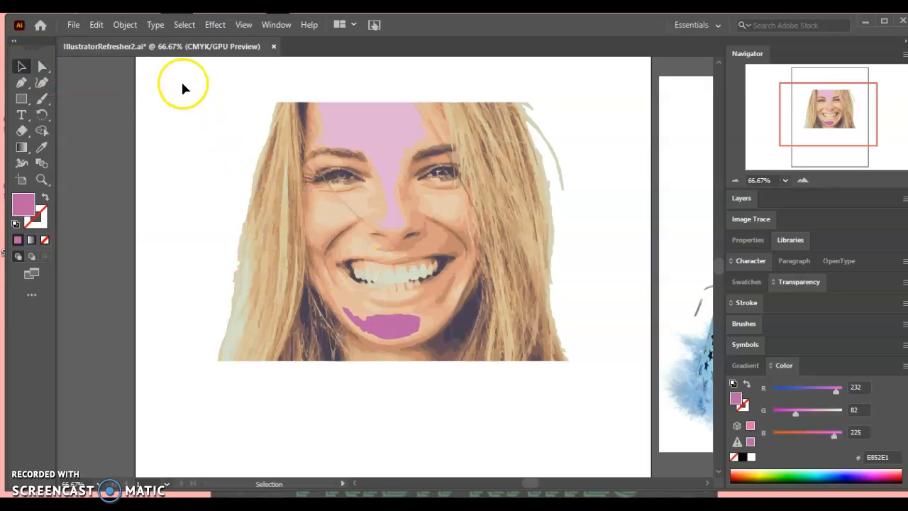
Step: Group all the portrait shapes and move the group lower on the artboard
mouse_move(313, 244)
left_mouse_down()
mouse_move(558, 411)
mouse_move(596, 391)
left_mouse_up()
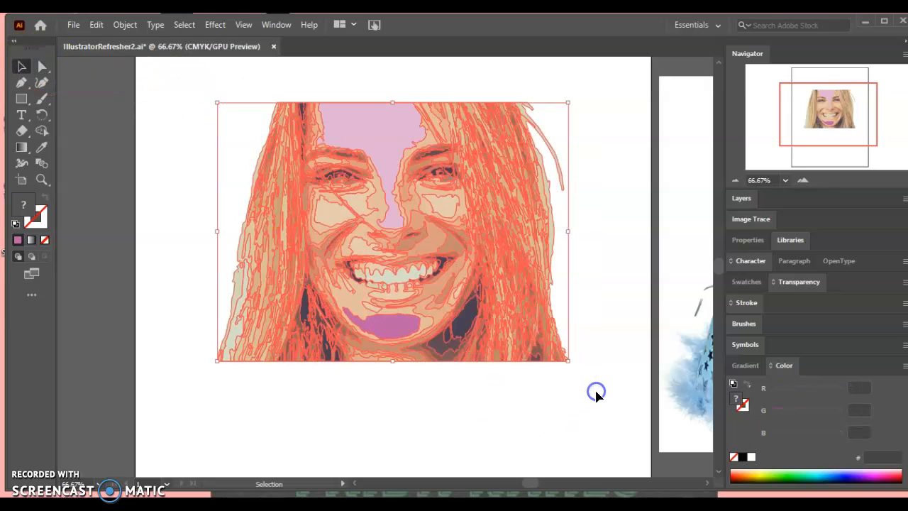
right_click(462, 241)
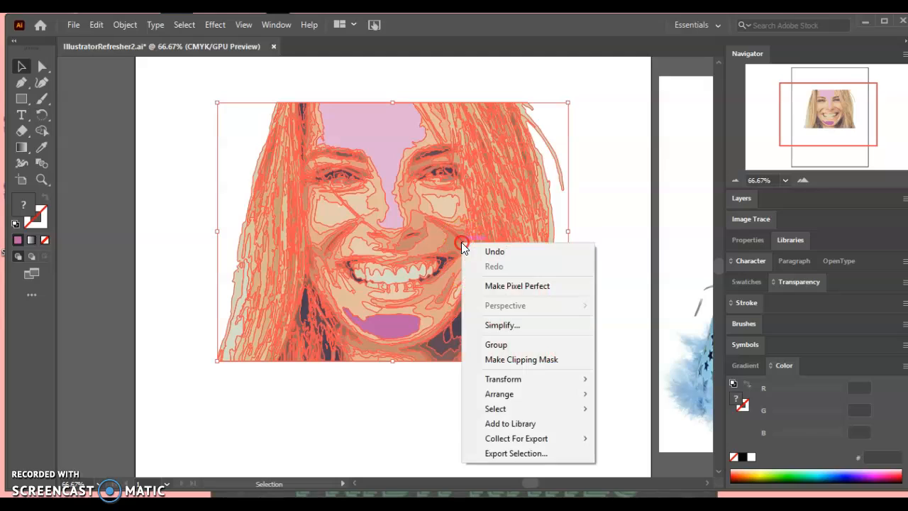
left_click(501, 344)
left_click_drag(537, 263, 458, 376)
left_click(488, 152)
mouse_move(368, 340)
left_mouse_down()
mouse_move(501, 221)
mouse_move(443, 299)
mouse_move(442, 324)
mouse_move(450, 316)
left_mouse_up()
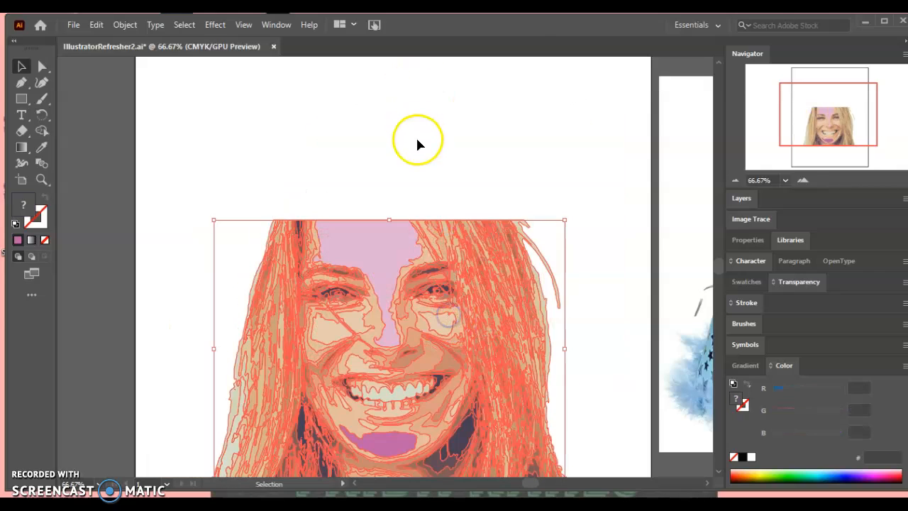
left_click(418, 154)
Step: Draw a nearly square magenta rectangle in the empty area above the portrait
scroll(361, 257, "up", 2)
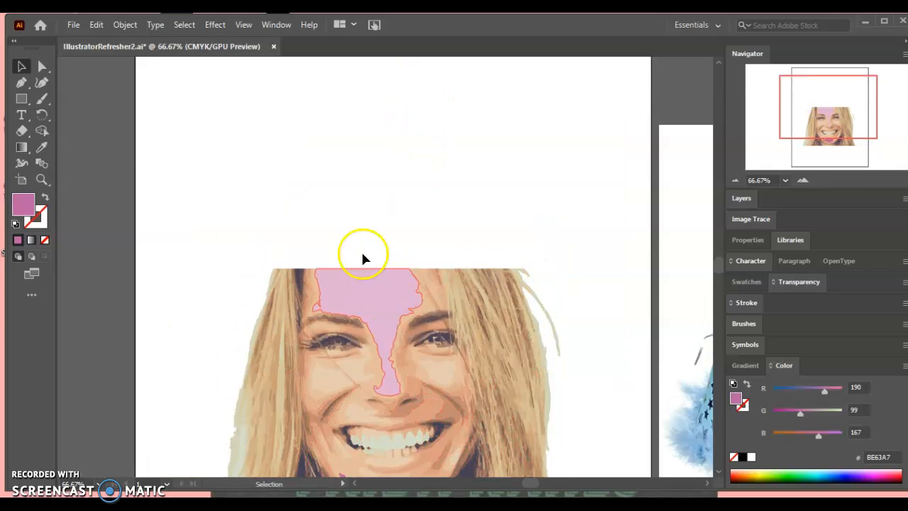
left_click(21, 100)
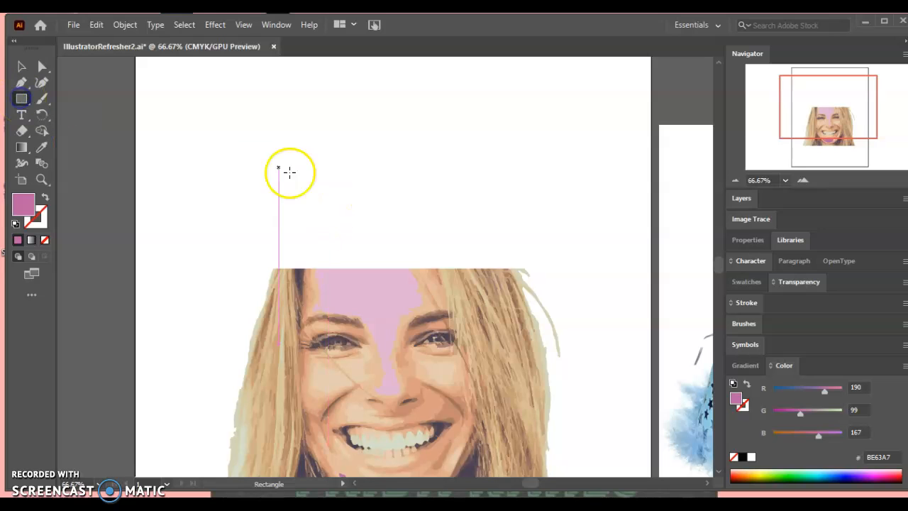
mouse_move(253, 99)
left_mouse_down()
mouse_move(290, 191)
mouse_move(385, 217)
left_mouse_up()
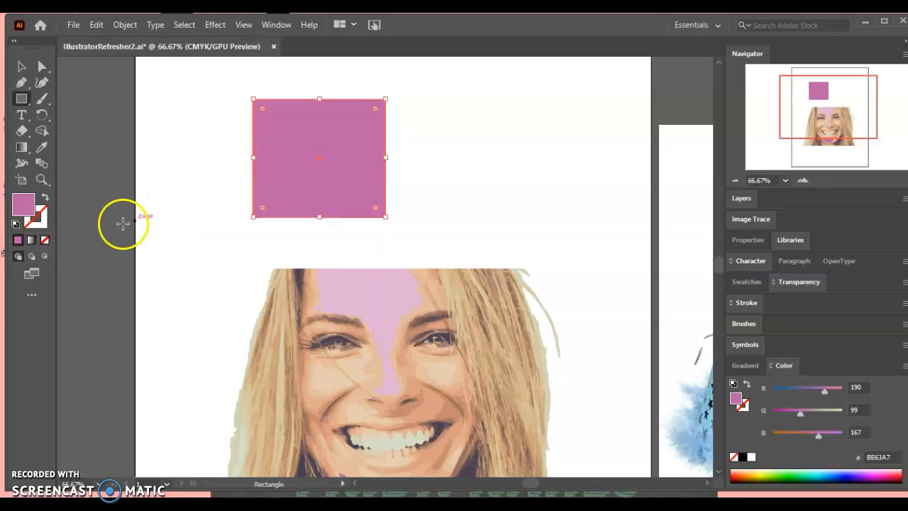
Step: Fill the rectangle with a white-to-black linear gradient and float the Gradient and Color panels near it
left_click(32, 240)
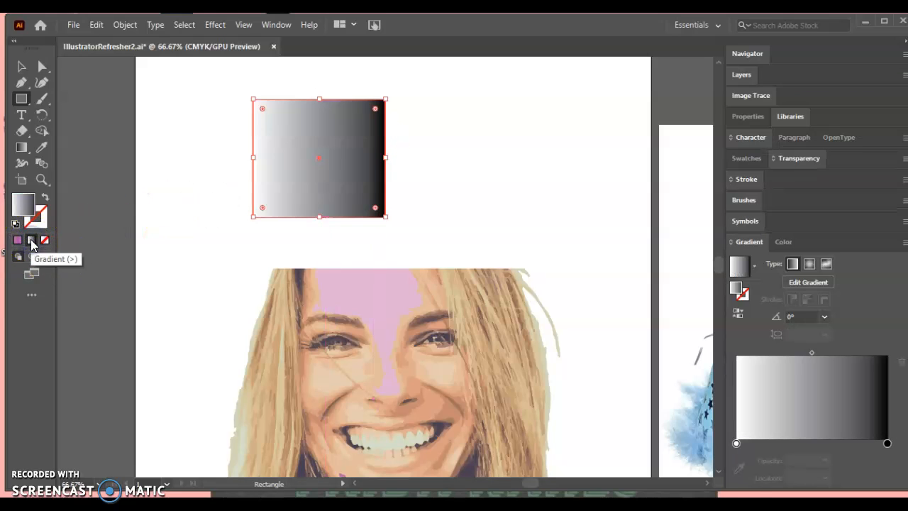
left_click_drag(738, 241, 443, 98)
left_click_drag(742, 237, 220, 263)
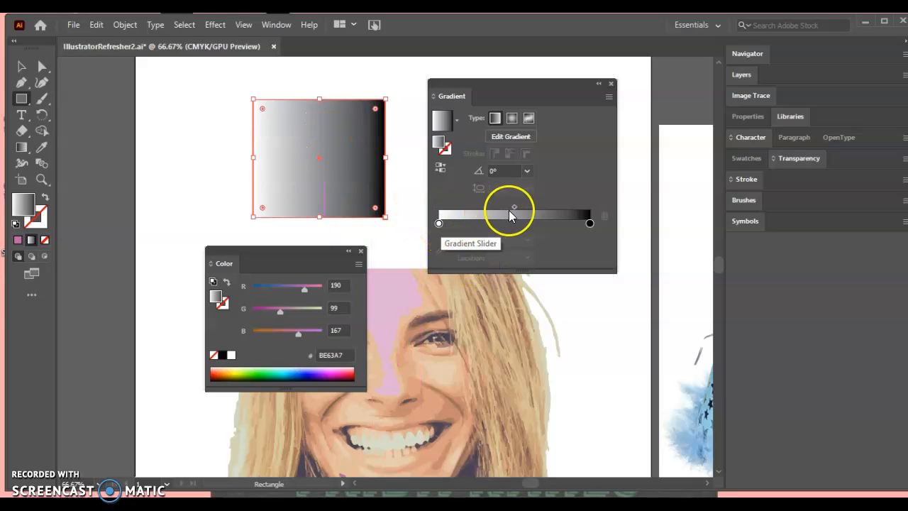
Step: Switch the gradient's white stop to RGB color, enlarge the color spectrum, and recolor the stop purple DA15FF
left_click(439, 224)
left_click(440, 223)
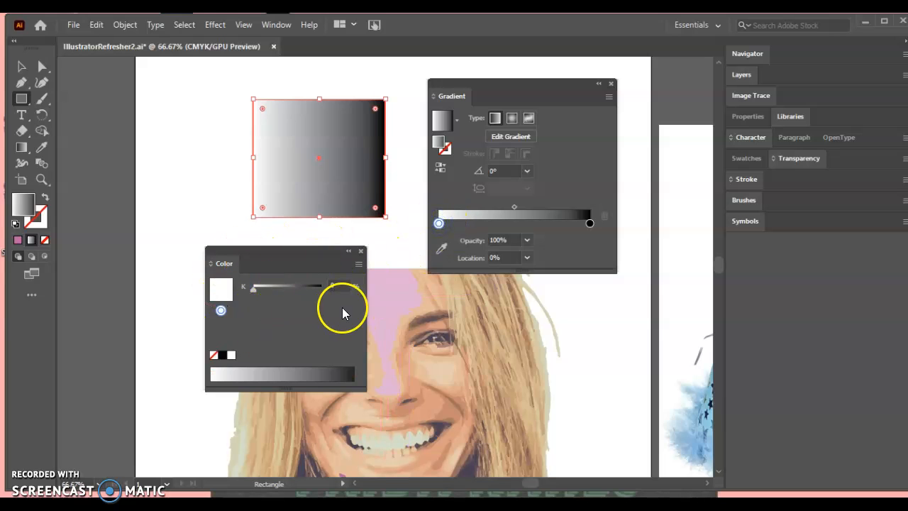
left_click(359, 264)
left_click(400, 301)
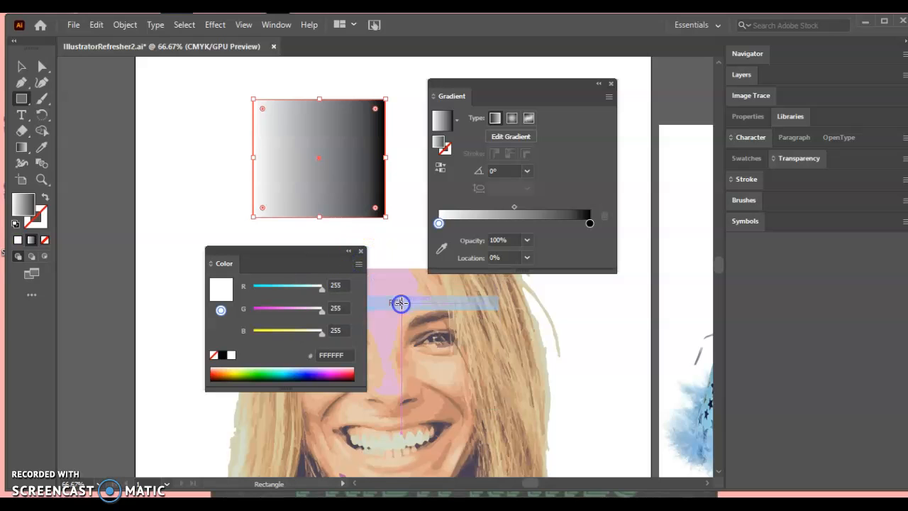
left_click_drag(310, 389, 302, 470)
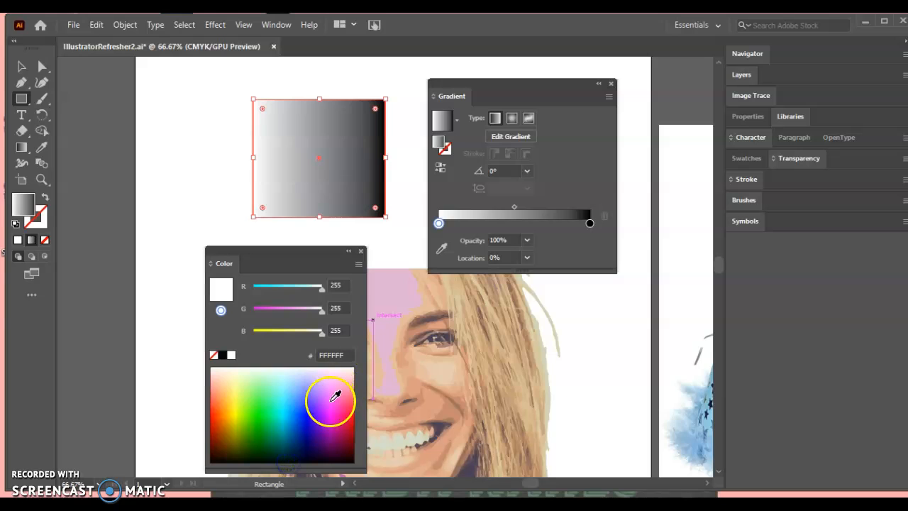
left_click(327, 408)
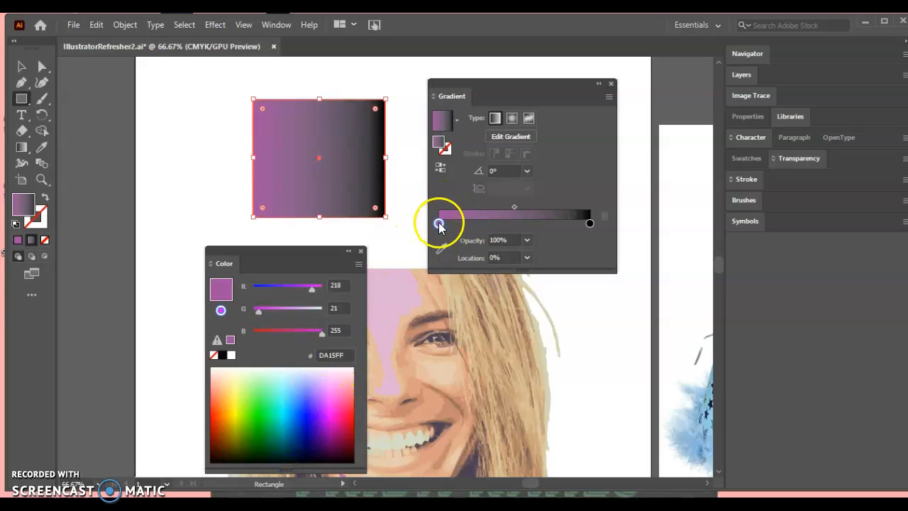
Step: Add a blue stop at about 40% of the gradient and a green stop between it and the black end
left_click(500, 224)
left_click(296, 403)
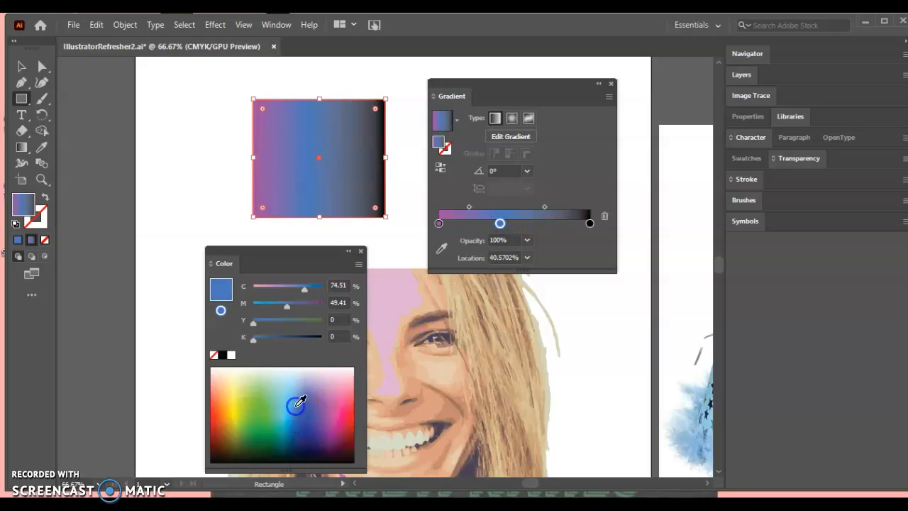
left_click(549, 224)
left_click(304, 365)
left_click(258, 405)
Step: Remove the green and black stops so the rectangle's gradient runs from purple to blue, and dock the floating panels
left_click(589, 226)
left_click_drag(589, 226, 640, 227)
left_click(501, 224)
mouse_move(274, 251)
left_mouse_down()
mouse_move(465, 233)
mouse_move(519, 118)
mouse_move(518, 106)
mouse_move(466, 83)
mouse_move(641, 294)
mouse_move(740, 462)
mouse_move(763, 470)
mouse_move(763, 211)
mouse_move(764, 231)
left_mouse_up()
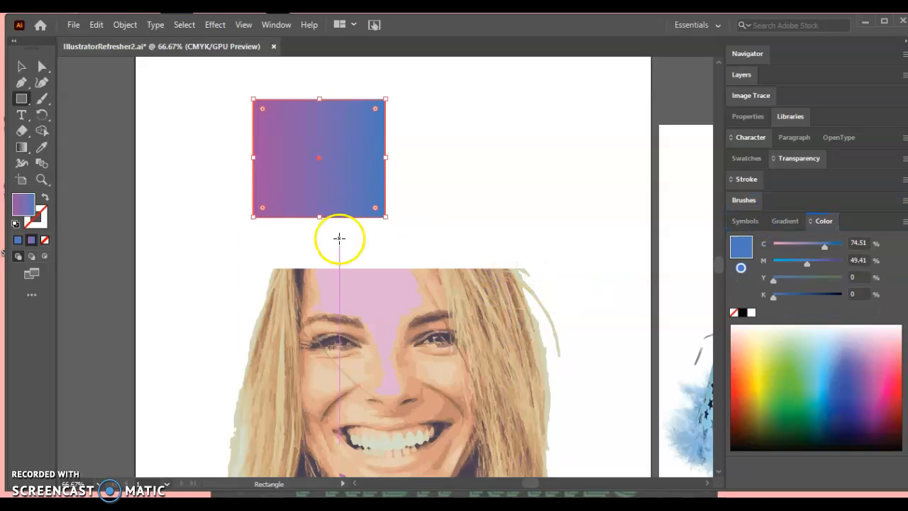
Step: Draw a large ellipse with the same purple-to-blue gradient, overlapping the rectangle's right side and the top of the portrait
left_click(21, 100)
left_click_drag(21, 100, 98, 115)
left_click_drag(342, 120, 582, 335)
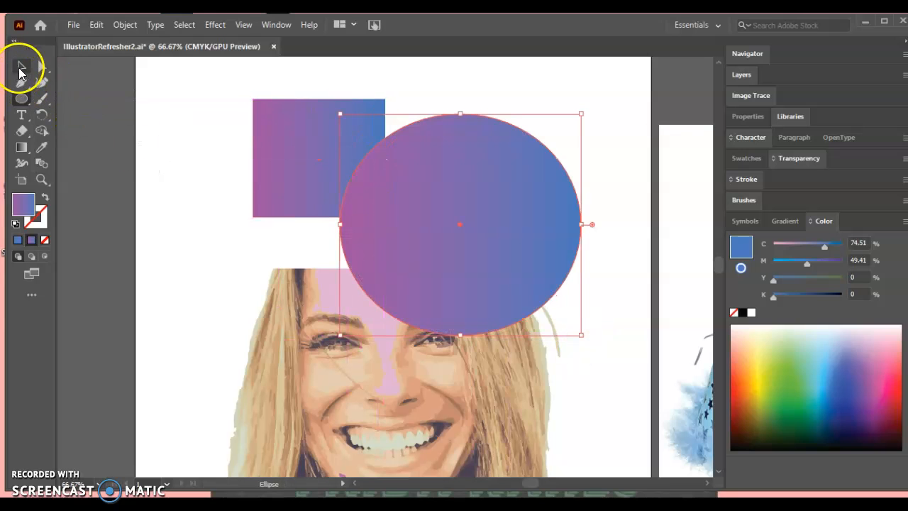
left_click(21, 66)
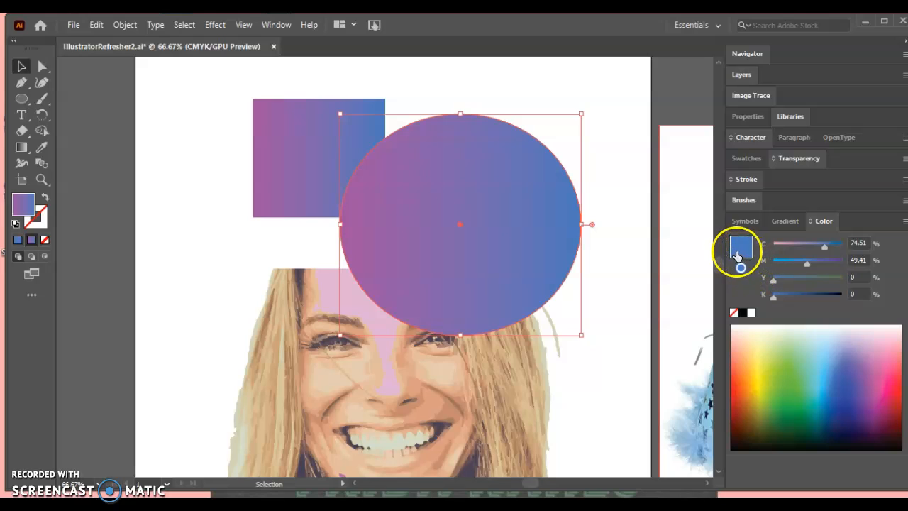
Step: Float the Swatches panel and open the Basic Graphics_Lines pattern library
left_click(749, 160)
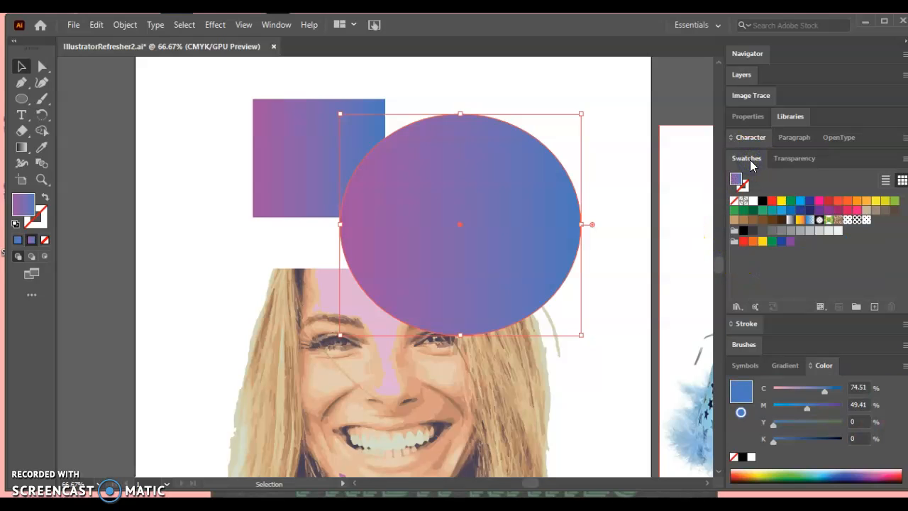
left_click_drag(750, 160, 608, 162)
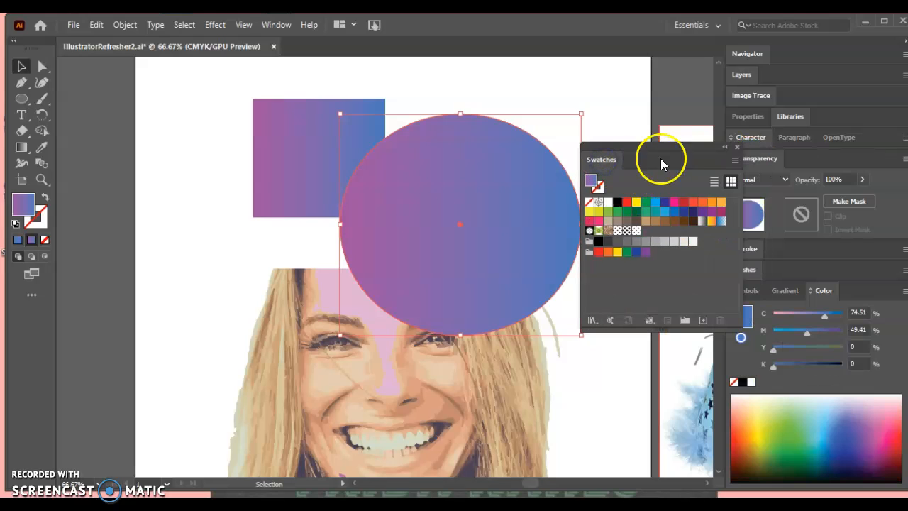
left_click(737, 161)
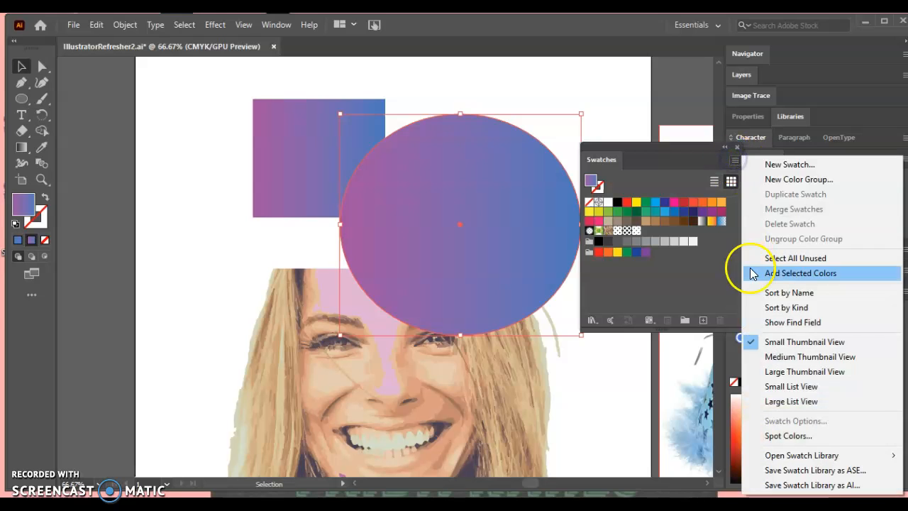
mouse_move(766, 453)
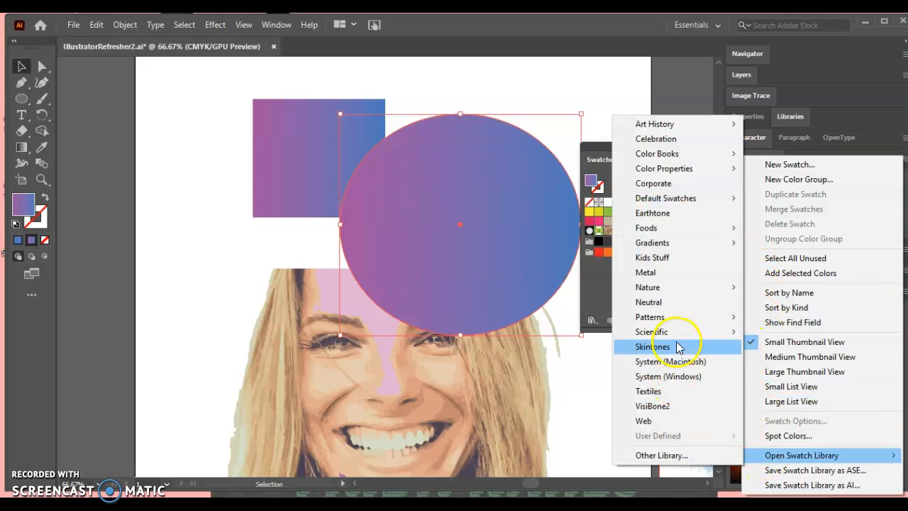
mouse_move(679, 330)
mouse_move(782, 327)
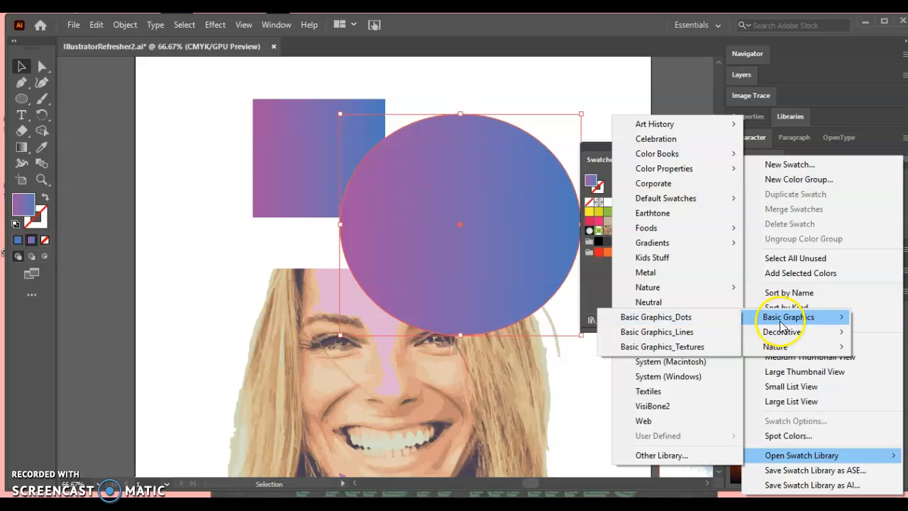
left_click(706, 337)
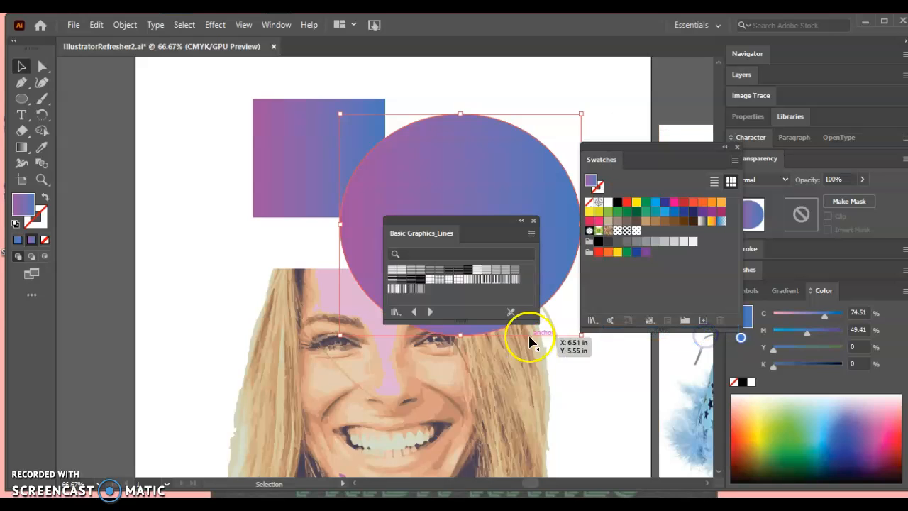
Step: Fill the ellipse with the thin-line grid pattern and move it over the gradient rectangle, docking the swatch panels
left_click(479, 279)
left_click(463, 278)
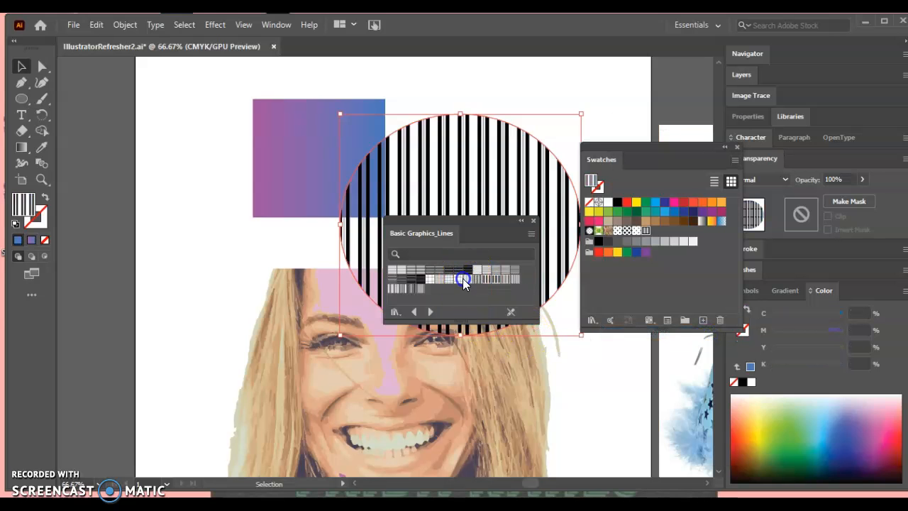
left_click(438, 281)
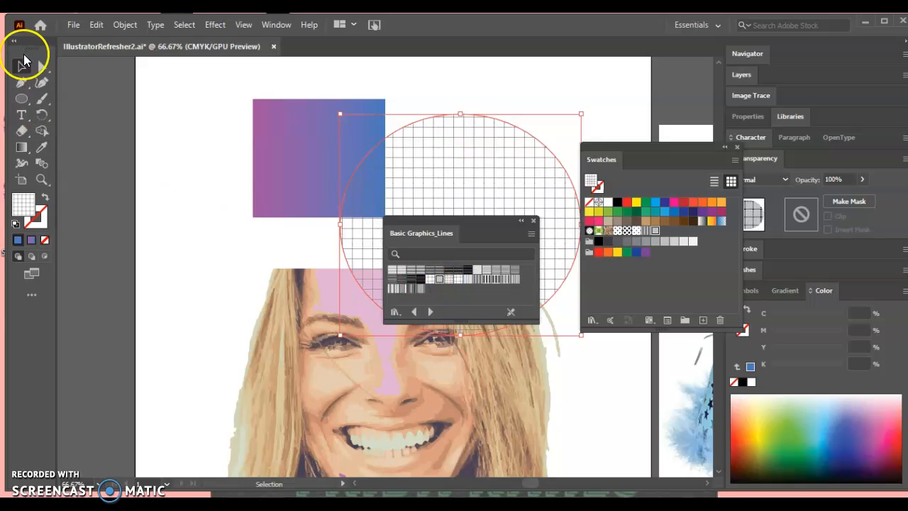
left_click_drag(460, 140, 323, 82)
left_click_drag(470, 220, 765, 256)
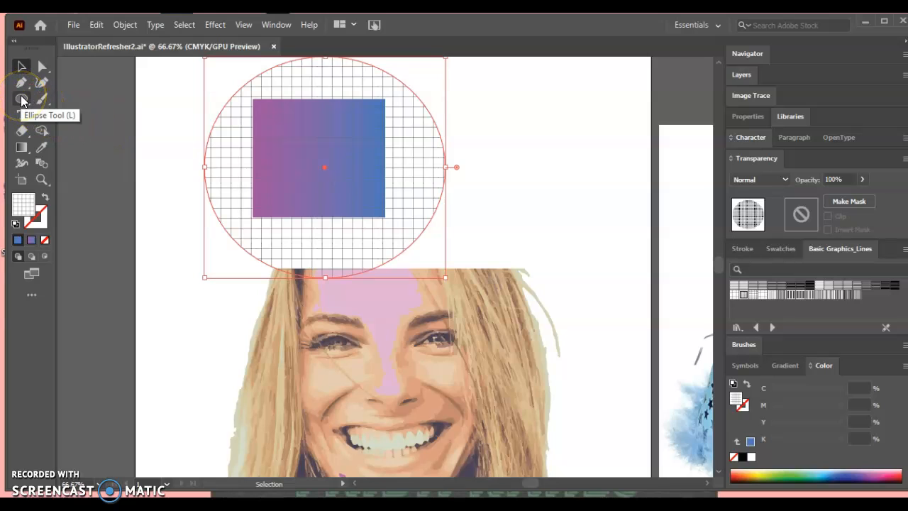
Step: Reset the ellipse to the default fill and stroke, fill it with bright orange, and remove its stroke
left_click(15, 224)
left_click(19, 105)
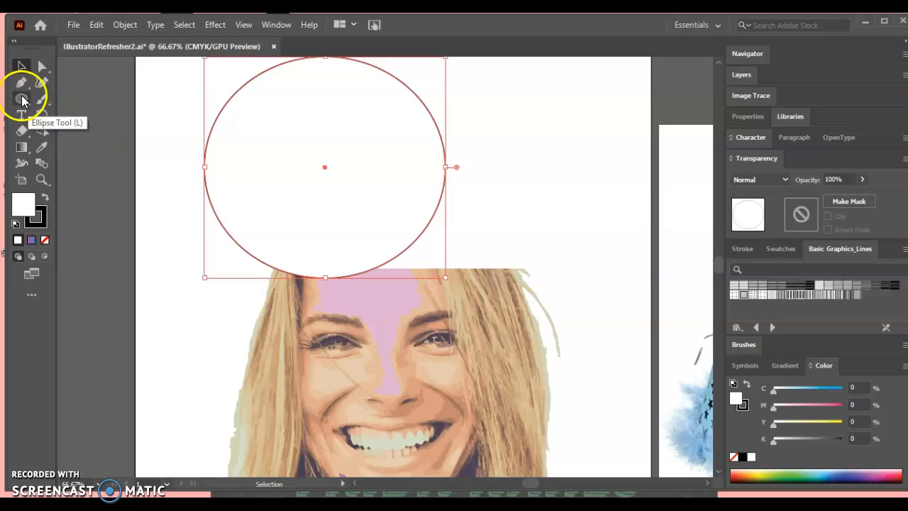
left_click(27, 204)
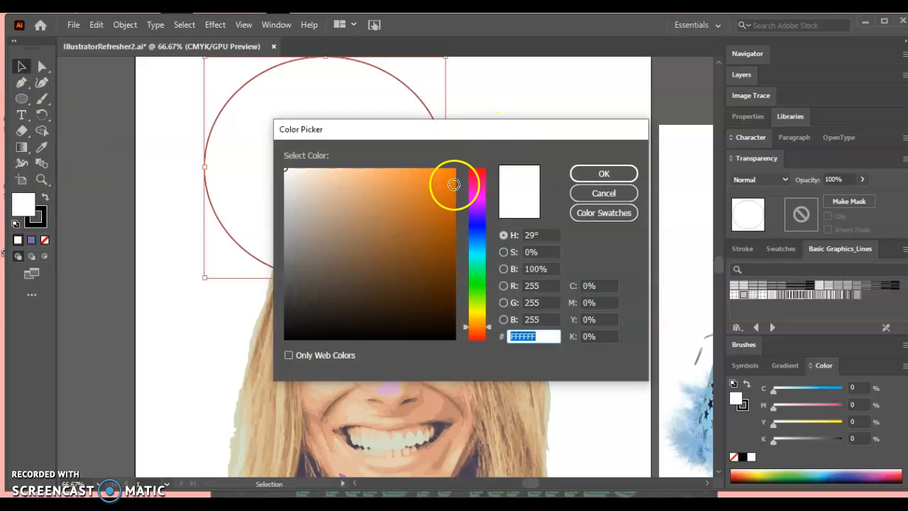
left_click(455, 185)
left_click(585, 173)
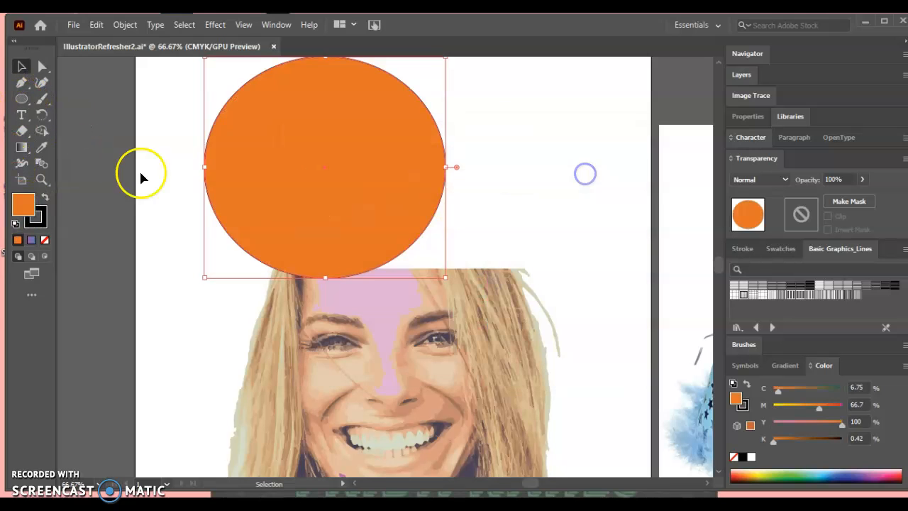
left_click(44, 222)
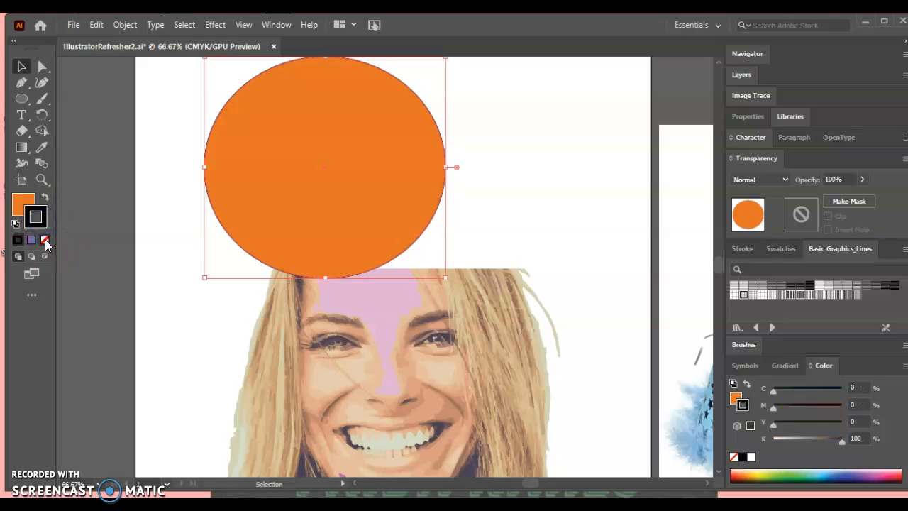
left_click(44, 240)
Step: Move the orange ellipse slightly left and delete the gradient rectangle behind it
left_click_drag(318, 164, 261, 163)
left_click(303, 181)
key("Delete")
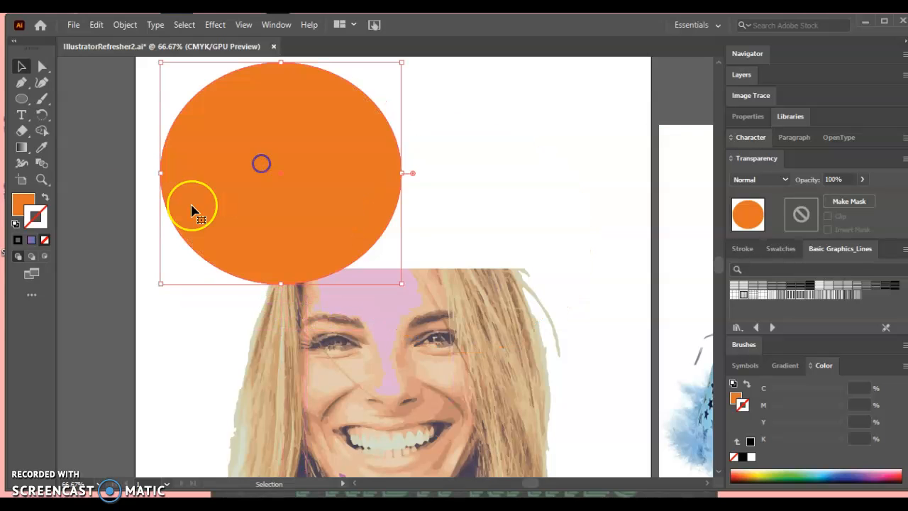
Step: Place a copy of the orange ellipse to its right and fill the copy with yellow
key("ctrl+v")
left_click_drag(346, 231, 502, 162)
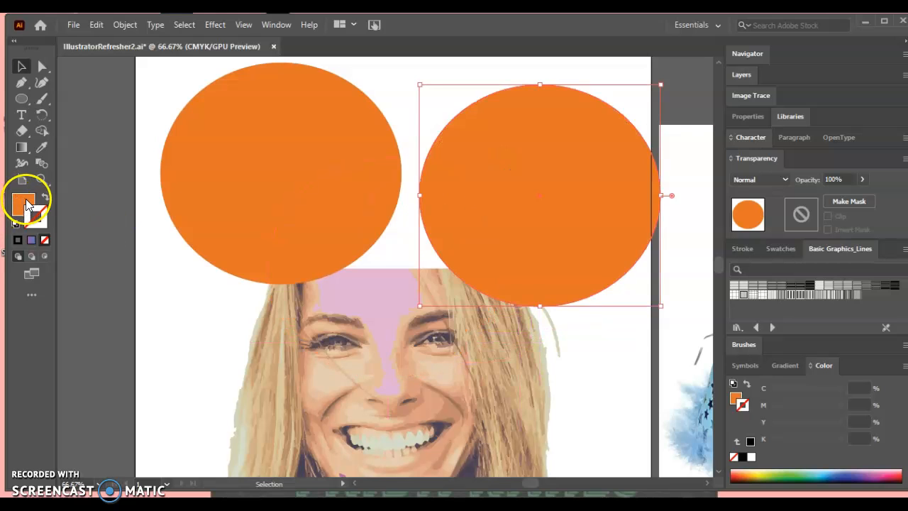
double_click(24, 204)
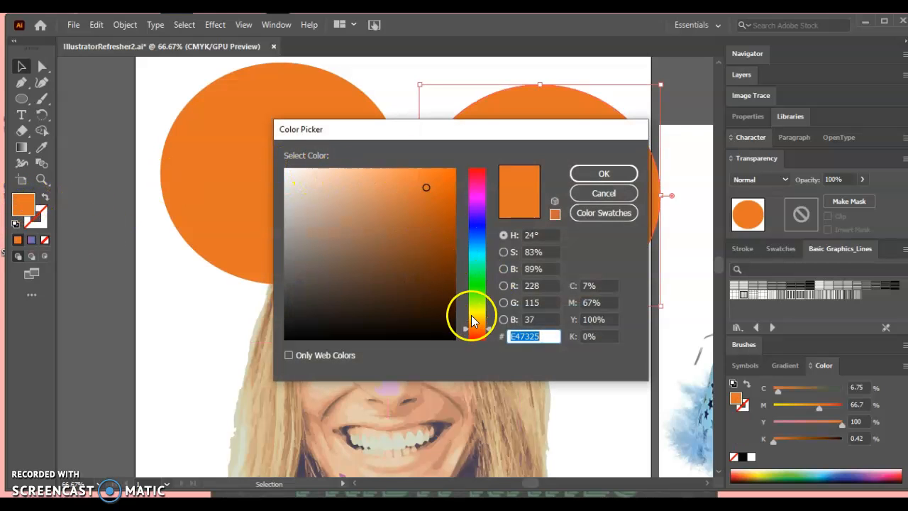
left_click_drag(472, 316, 476, 309)
left_click(604, 174)
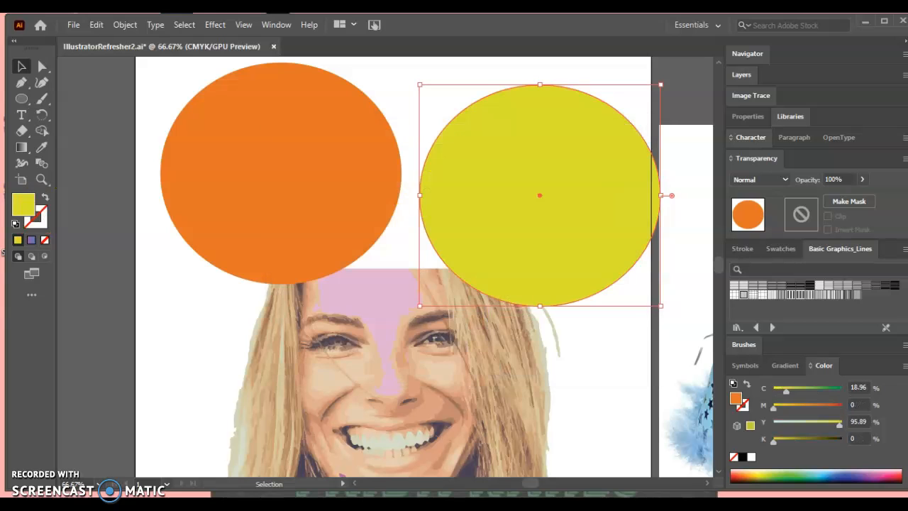
Step: Move the yellow ellipse left so it overlaps most of the orange ellipse
left_click(281, 132)
left_click(554, 167)
left_click_drag(564, 177, 374, 172)
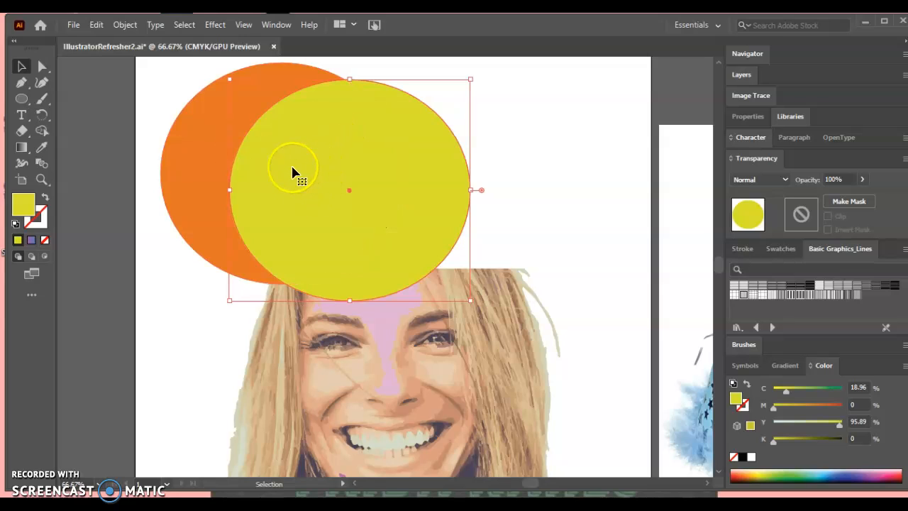
mouse_move(335, 146)
left_mouse_down()
mouse_move(347, 134)
mouse_move(337, 146)
left_mouse_up()
Step: Apply a Feather effect with a 0.75 in radius to the yellow ellipse and center it over the orange one
left_click(215, 24)
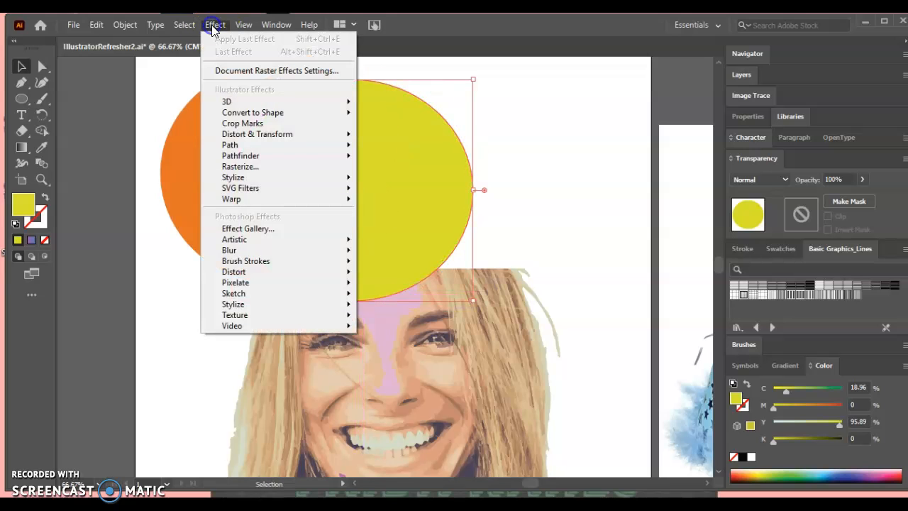
mouse_move(260, 177)
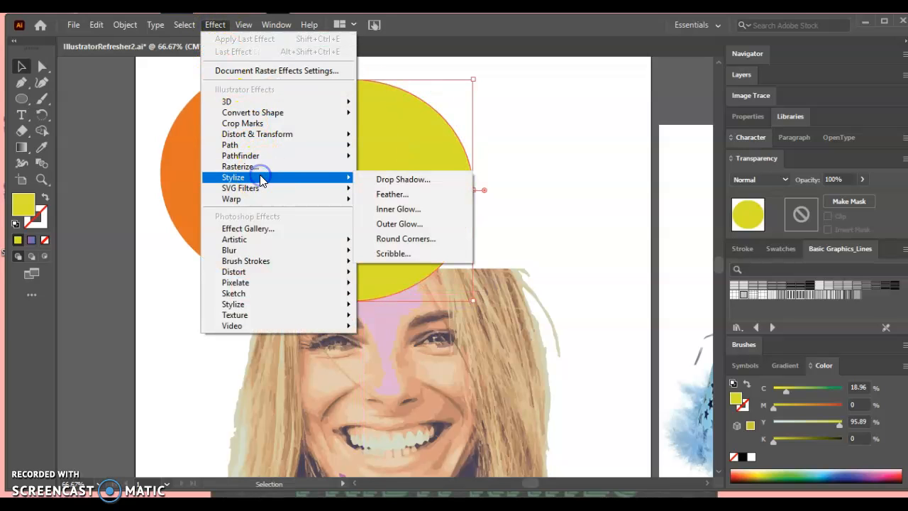
left_click(389, 199)
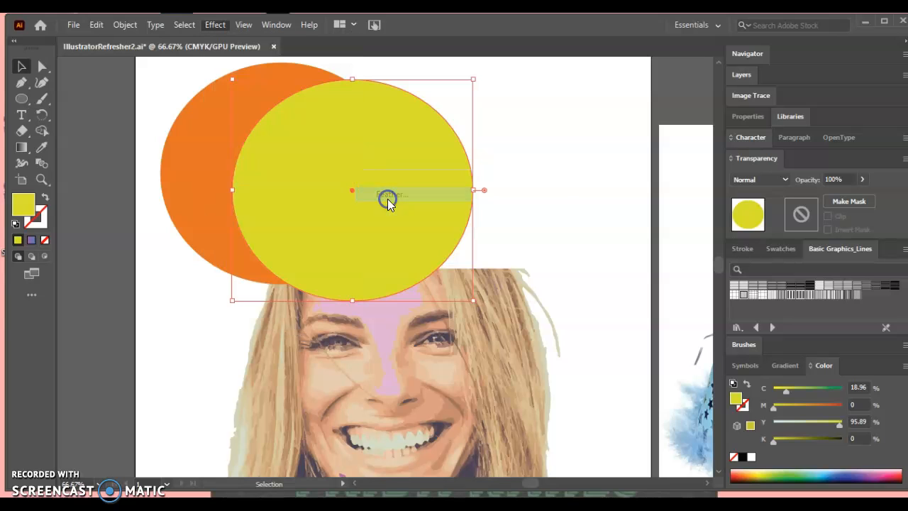
left_click_drag(396, 212, 573, 107)
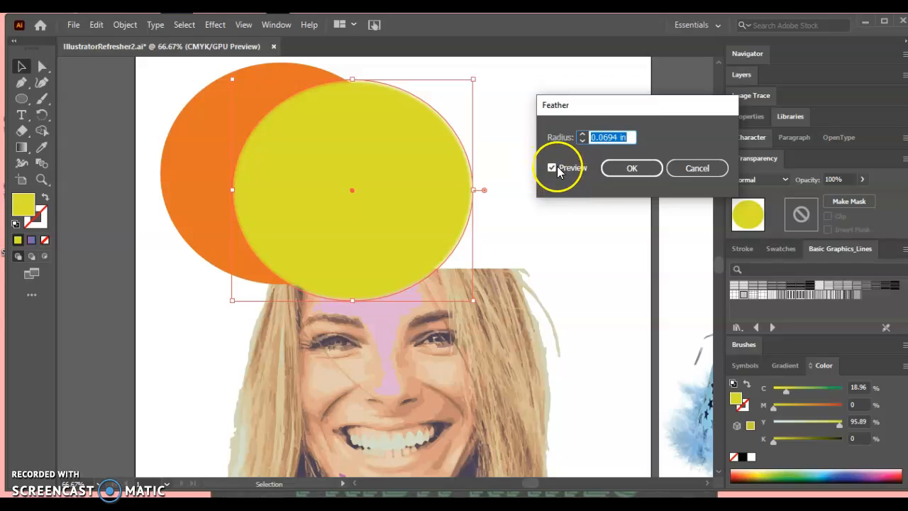
left_click(584, 135)
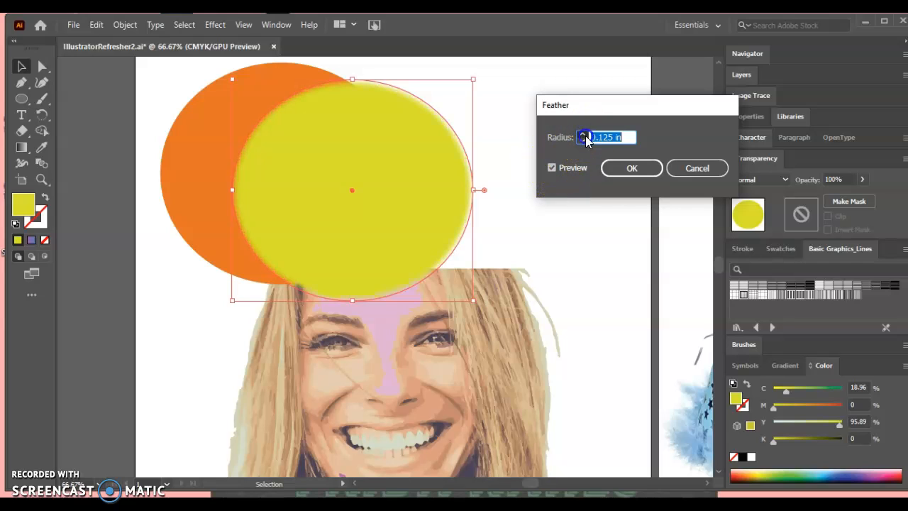
left_click(584, 135)
left_click(583, 135)
left_click(584, 134)
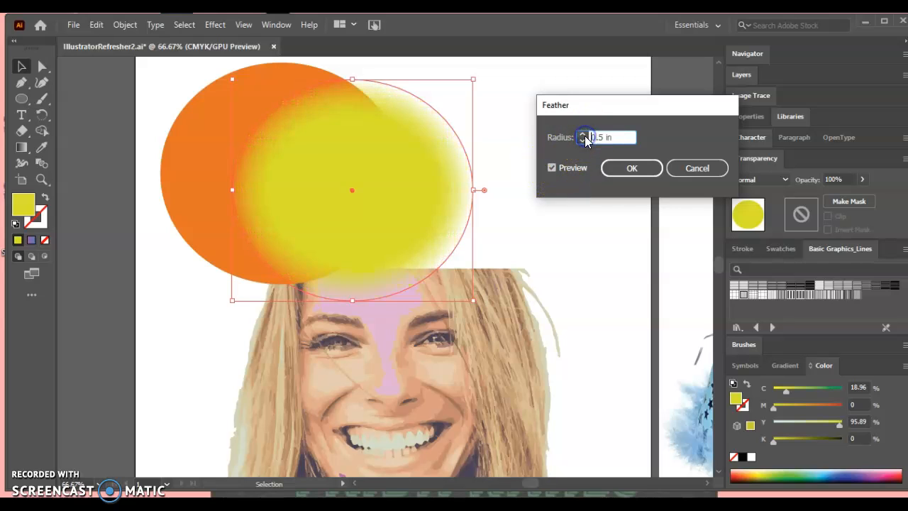
left_click(583, 135)
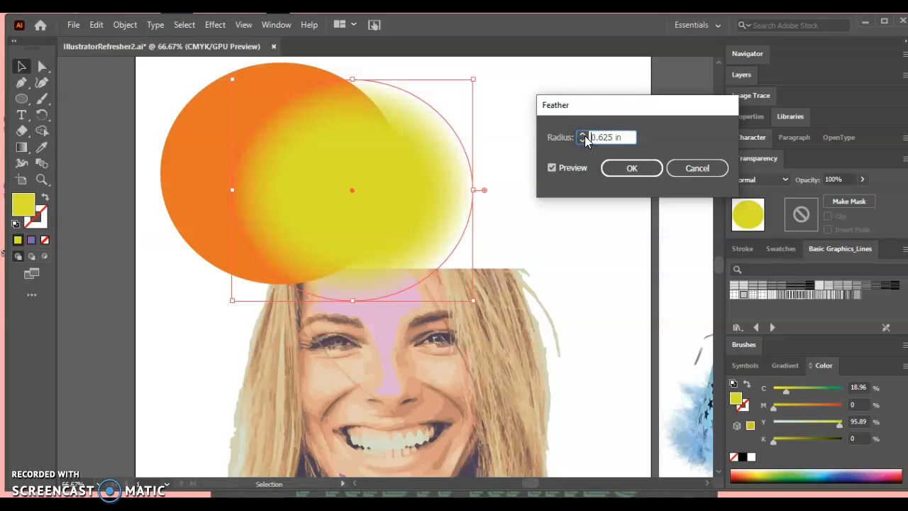
left_click(584, 135)
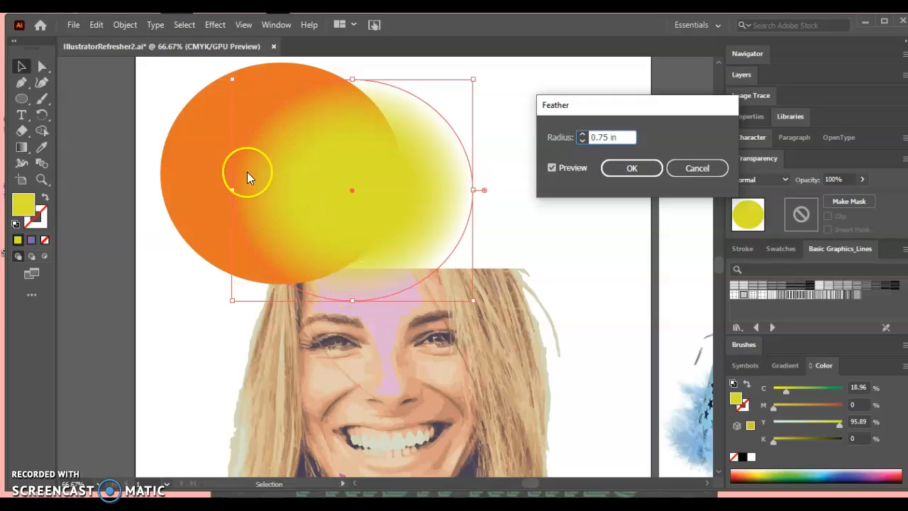
left_click(631, 168)
left_click_drag(360, 210, 290, 192)
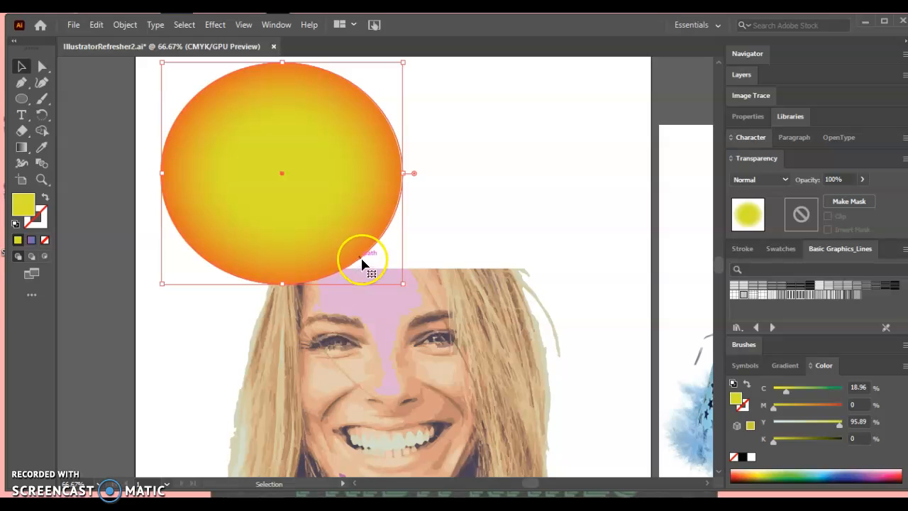
Step: Shrink the feathered yellow ellipse and center it inside the orange ellipse so a wide orange ring surrounds it
left_click_drag(405, 284, 338, 215)
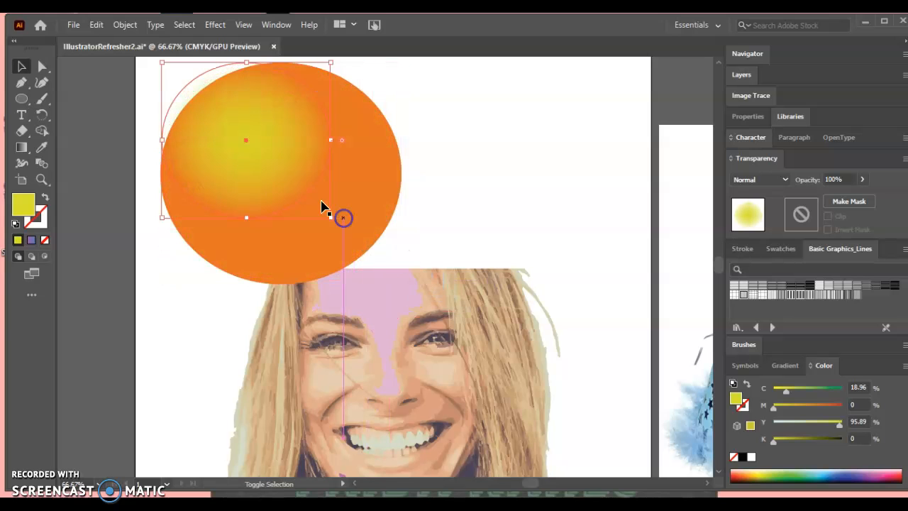
left_click_drag(263, 154, 299, 185)
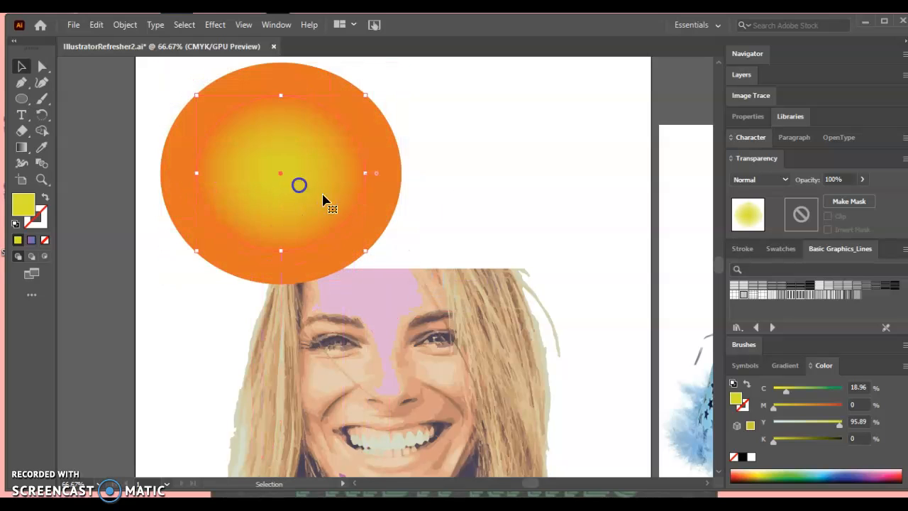
left_click(536, 201)
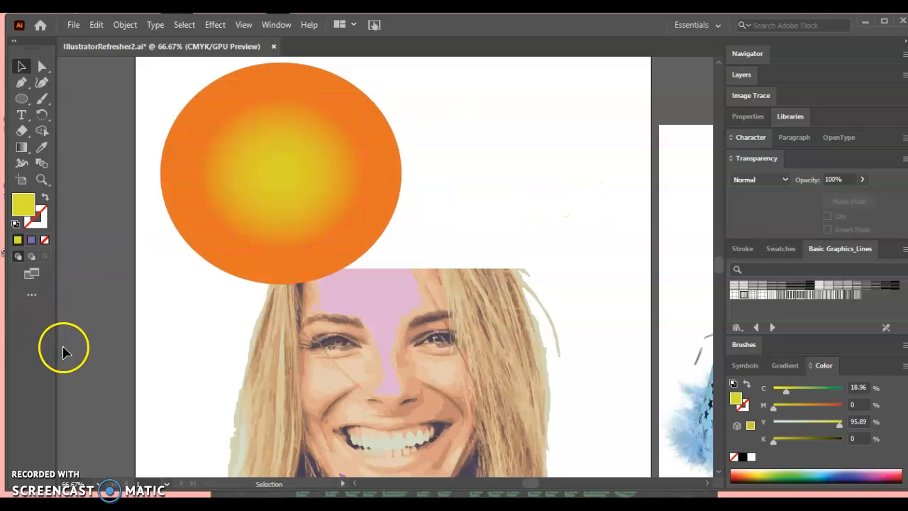
Step: Move the orange and yellow ellipses together down over the portrait's face, clearing the area above it
left_click(330, 242)
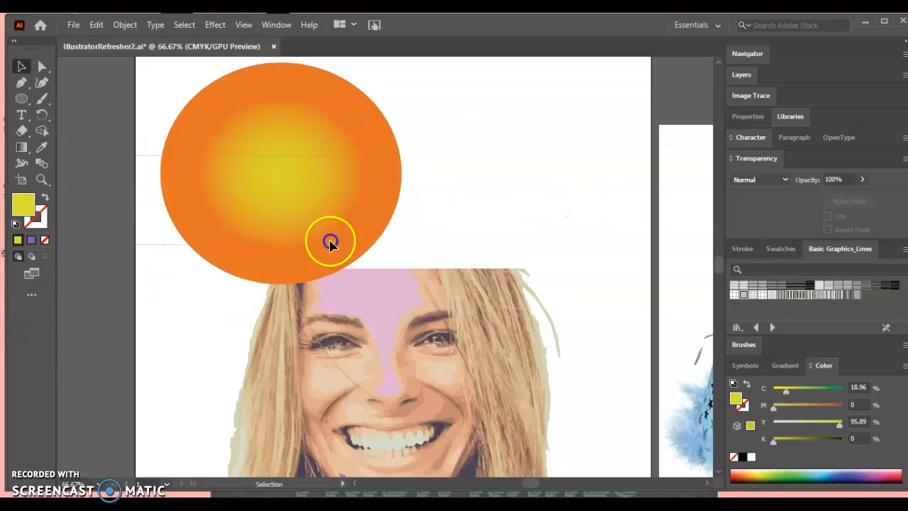
left_click_drag(278, 149, 383, 336)
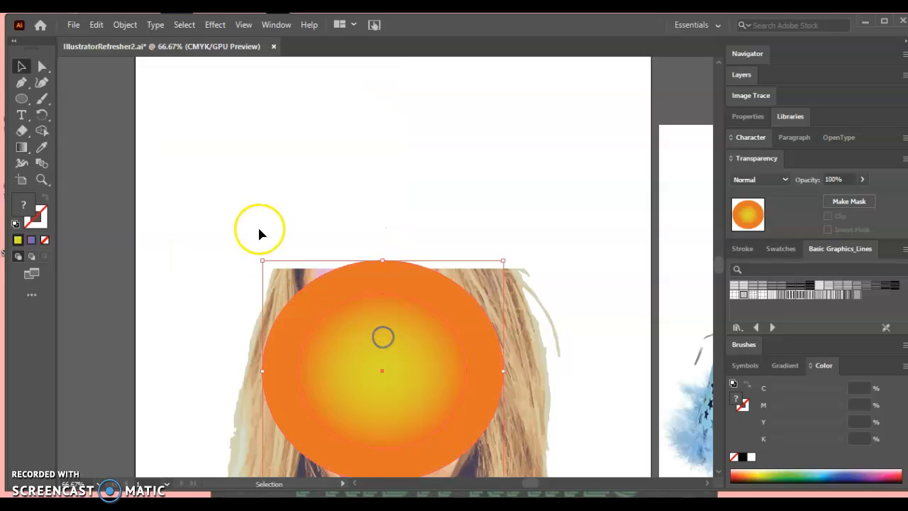
left_click(267, 213)
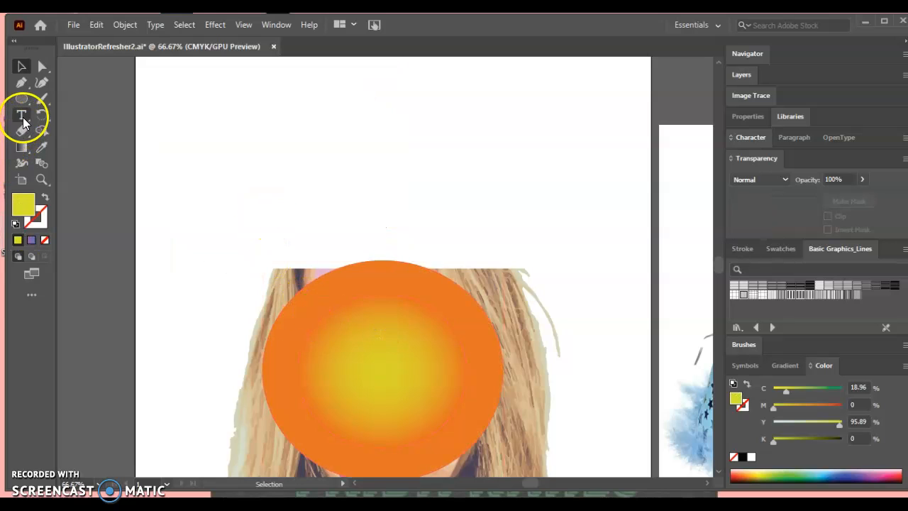
Step: Add the text WORD above the portrait and enlarge it to span most of the artboard's width
left_click(22, 115)
left_click(271, 159)
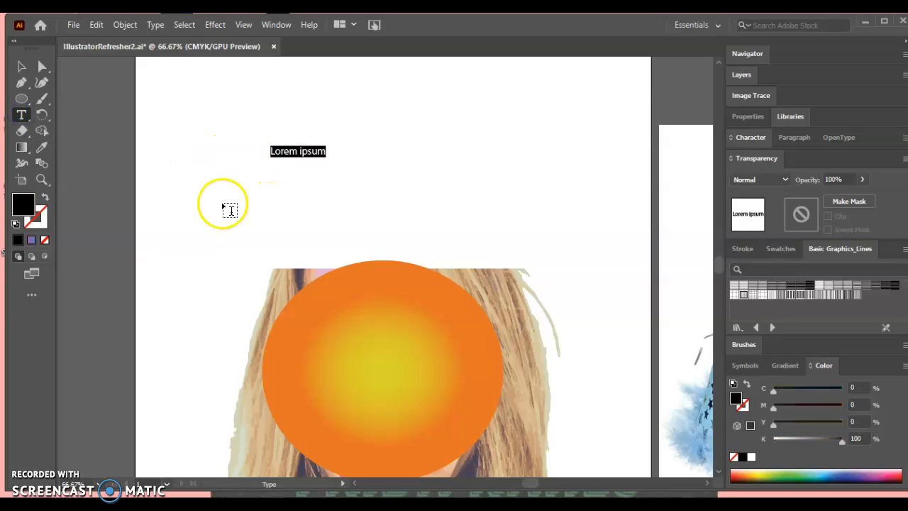
type("WORD")
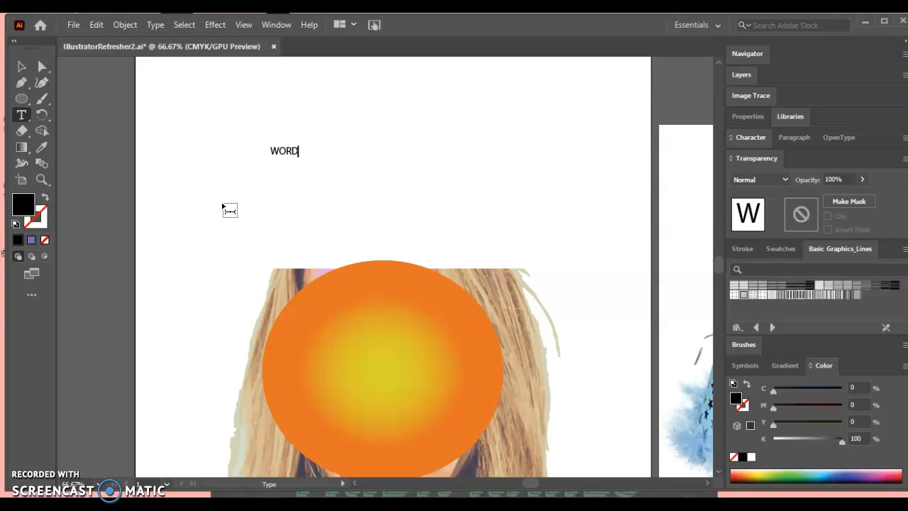
left_click(21, 67)
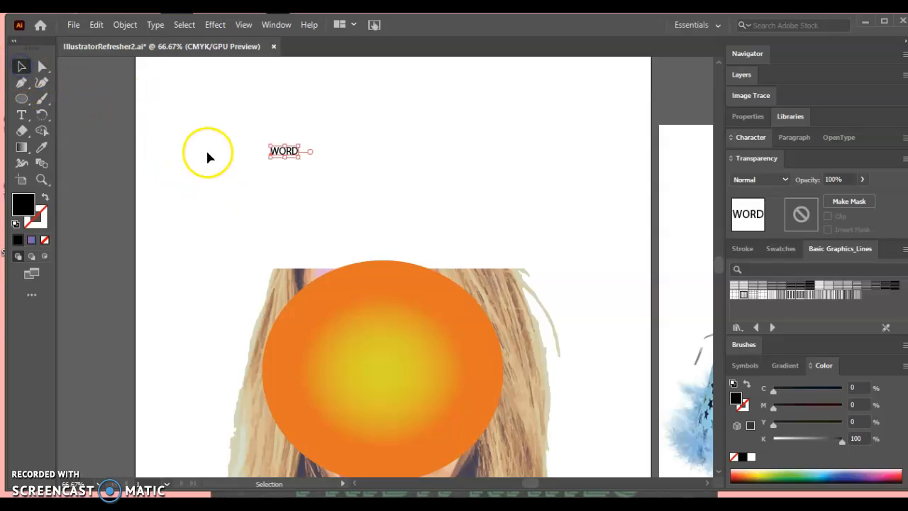
left_click_drag(302, 160, 653, 324)
left_click_drag(426, 244, 351, 169)
left_click(425, 168)
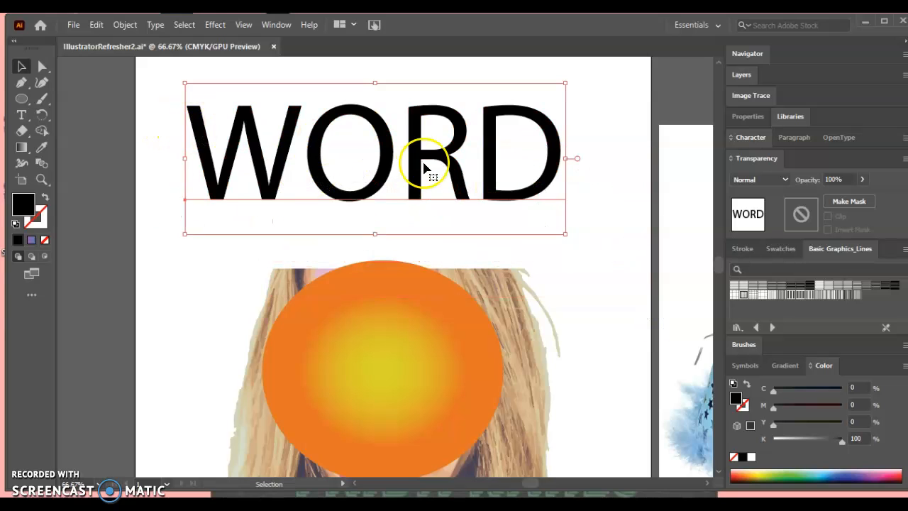
Step: Expand the character settings for the WORD text and check where the Character panel can be turned on
left_click(735, 138)
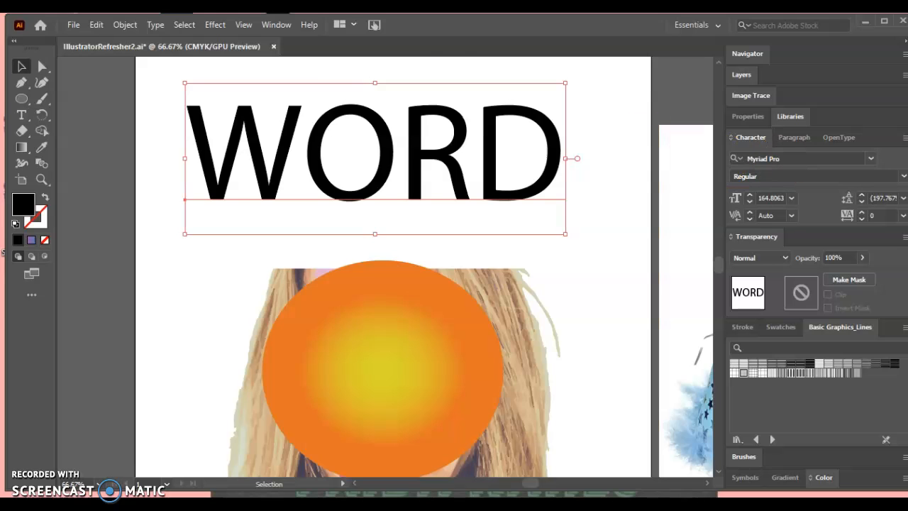
left_click(276, 24)
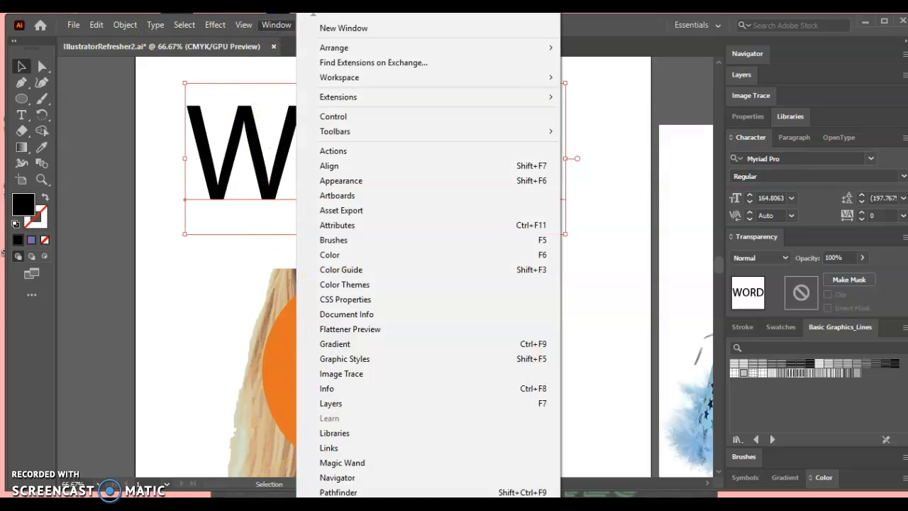
scroll(429, 256, "down", 8)
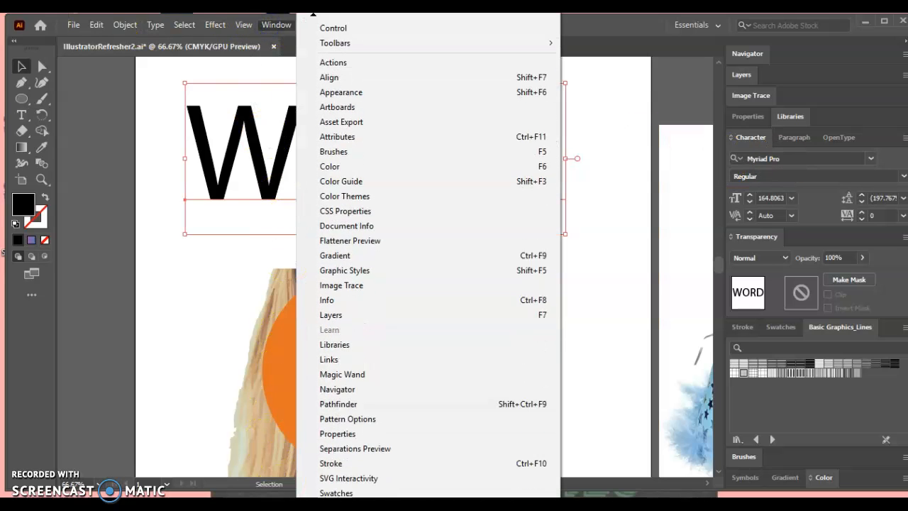
scroll(330, 475, "down", 4)
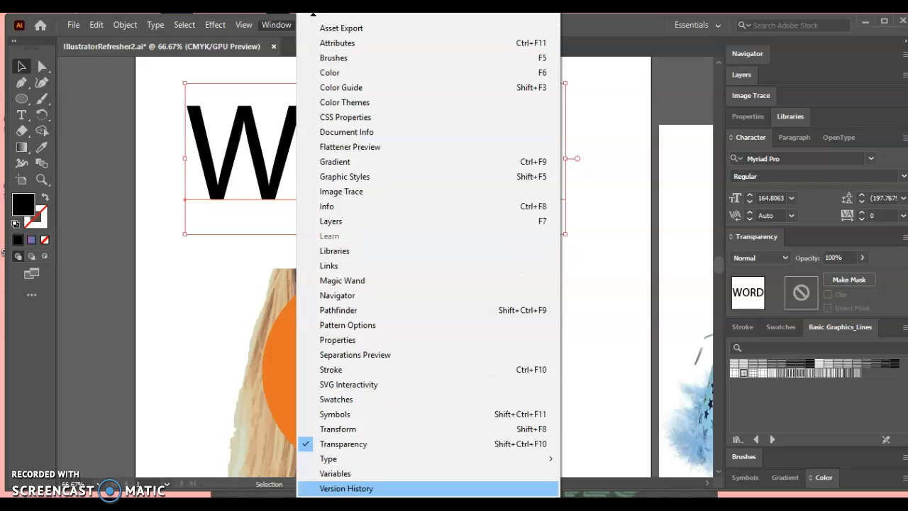
mouse_move(330, 462)
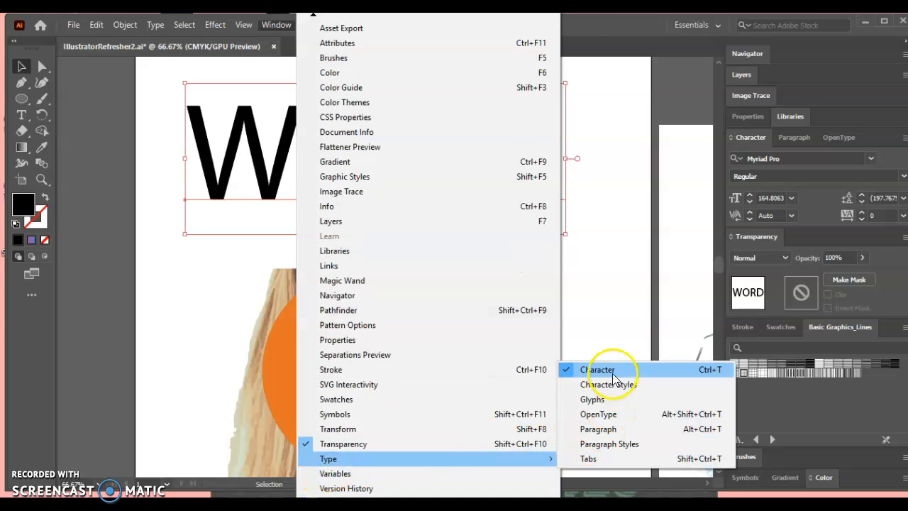
left_click(600, 22)
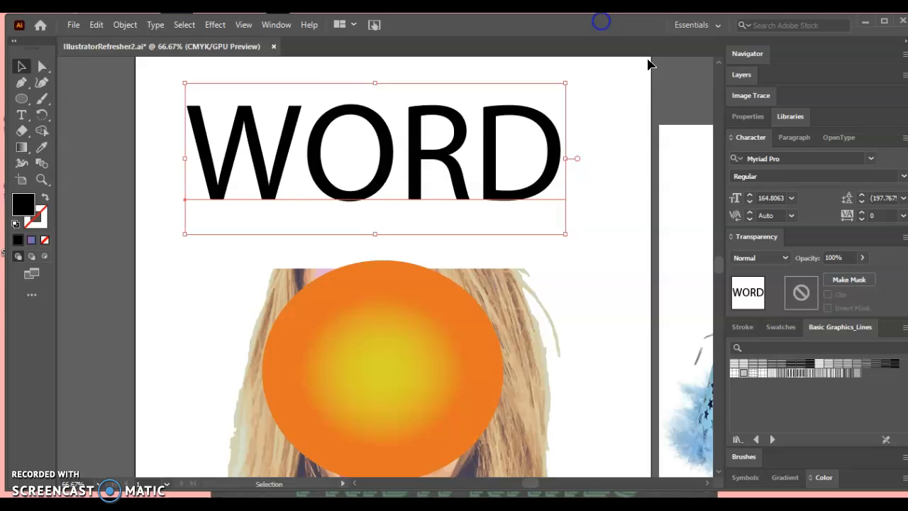
Step: Change the font of the WORD text to Cambria Math
left_click(871, 159)
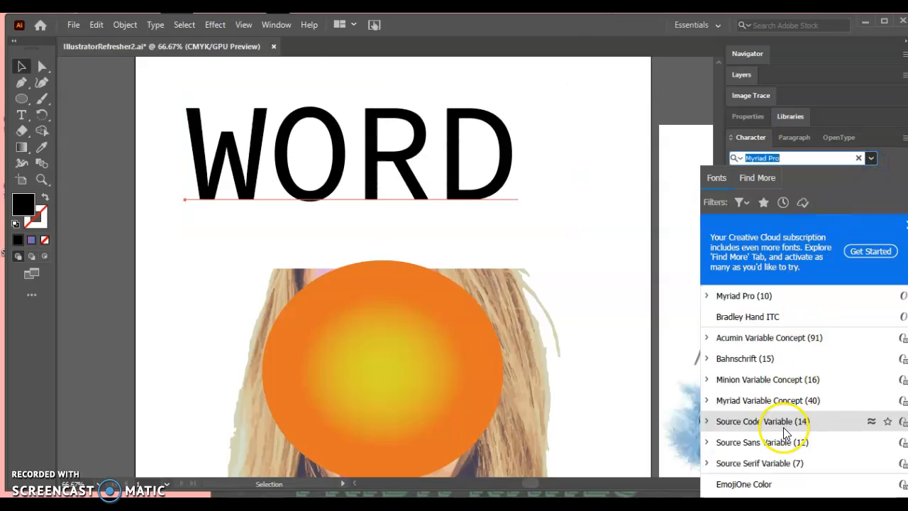
scroll(782, 442, "down", 10)
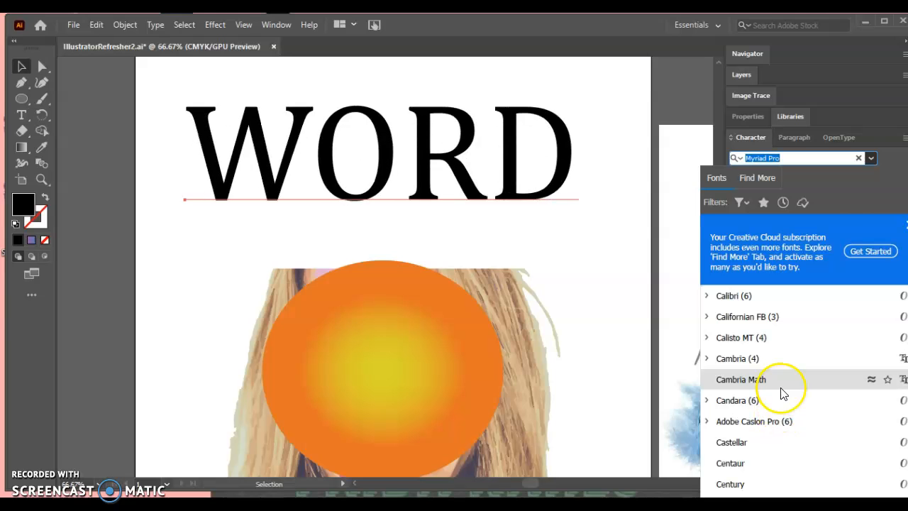
left_click(783, 394)
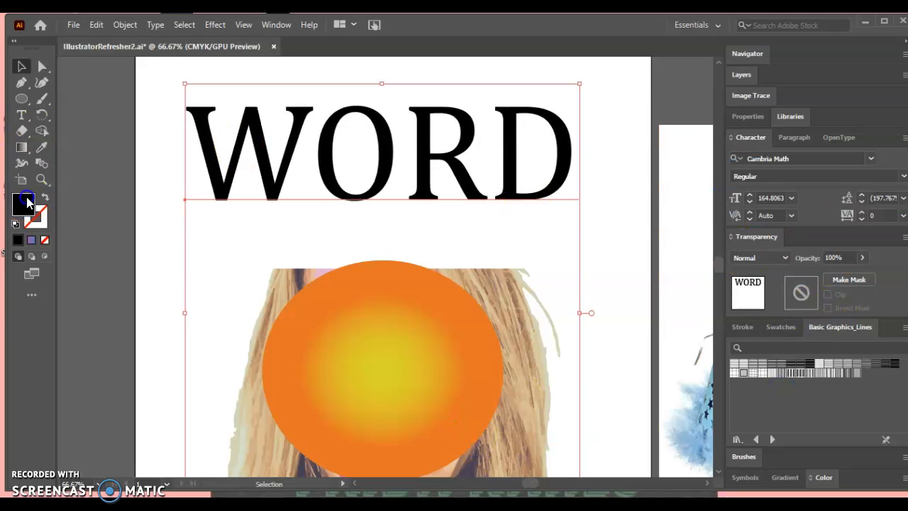
Step: Fill the WORD text with the blue color 0505D6
double_click(27, 204)
left_click(477, 225)
left_click(454, 194)
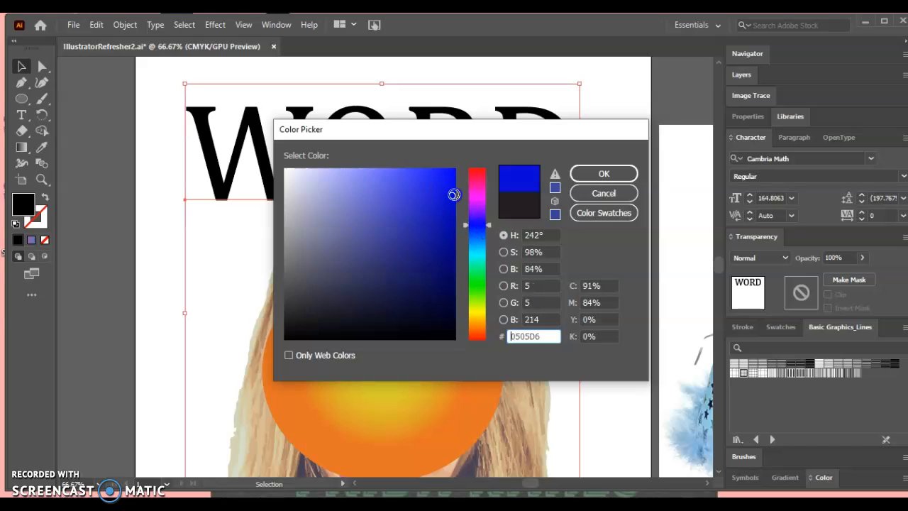
left_click(589, 175)
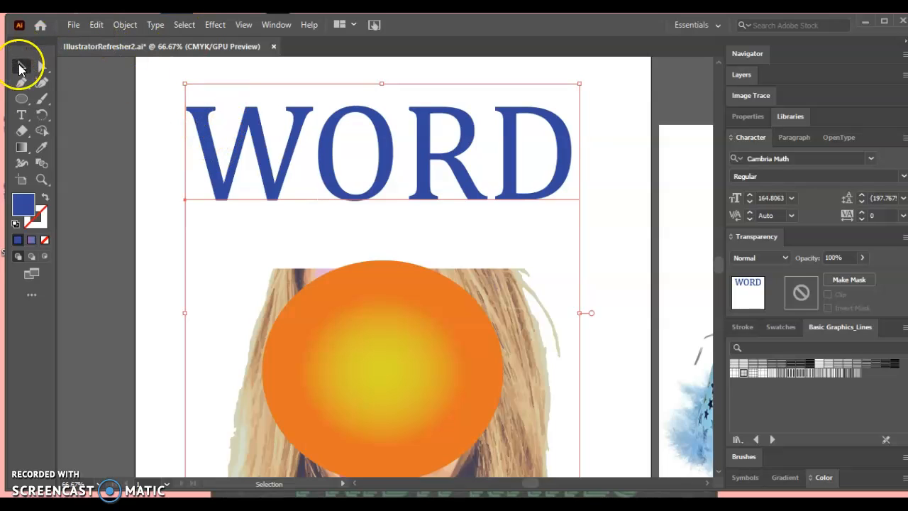
Step: Convert the WORD text to outlines and ungroup it into separate letters
left_click_drag(197, 139, 221, 139)
right_click(222, 135)
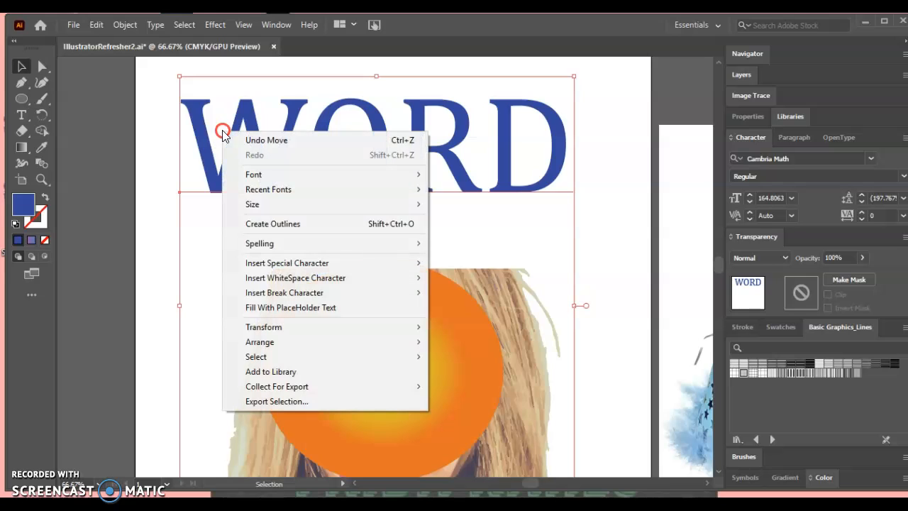
left_click(261, 224)
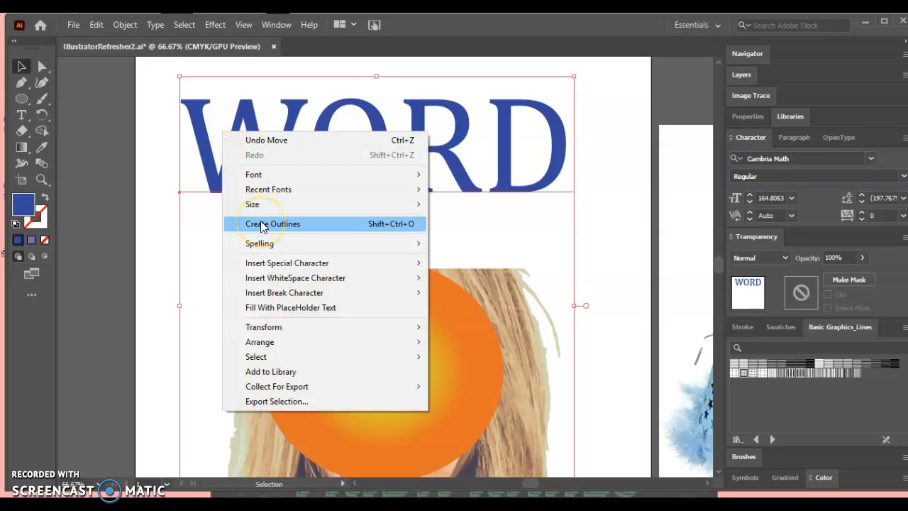
left_click(243, 126)
right_click(242, 125)
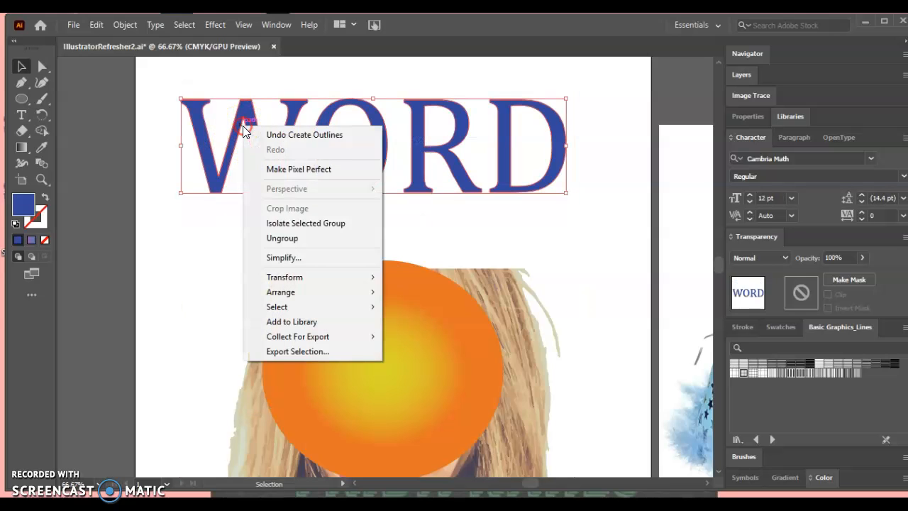
left_click(279, 240)
left_click(169, 255)
Step: Scatter the letters W, O and R at staggered heights, and enlarge and tilt the D beside them
left_click_drag(267, 191, 229, 159)
left_click_drag(330, 181, 266, 215)
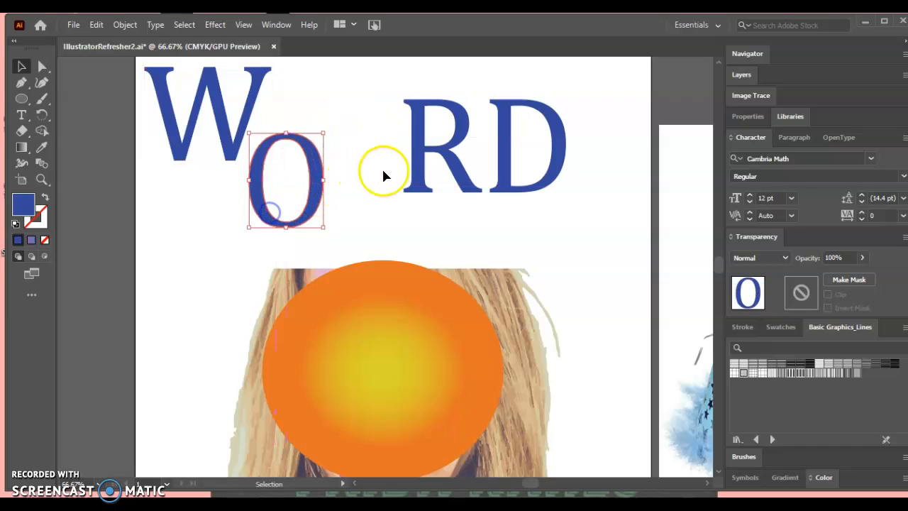
left_click_drag(416, 168, 345, 142)
left_click_drag(503, 187, 615, 245)
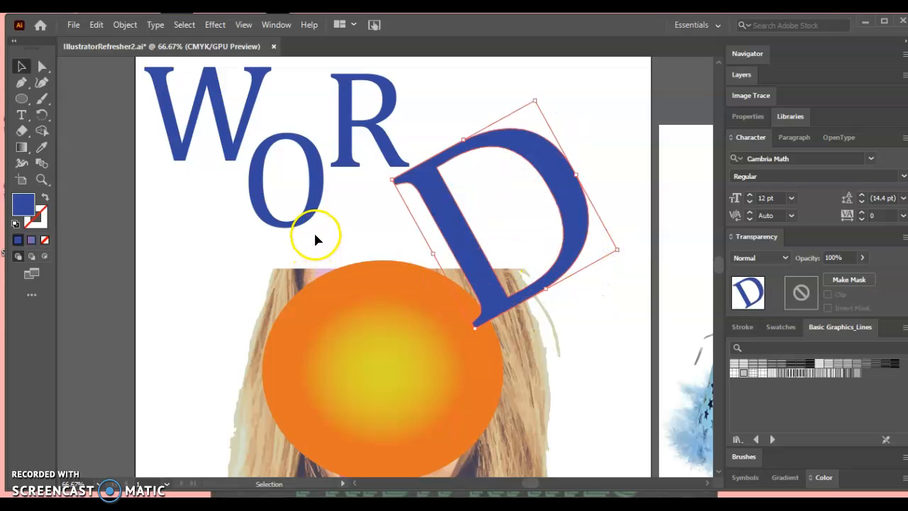
Step: Flatten the letter W's left serif by removing anchor points along its upper edge and inner curve with the Pen tool
left_click(252, 118)
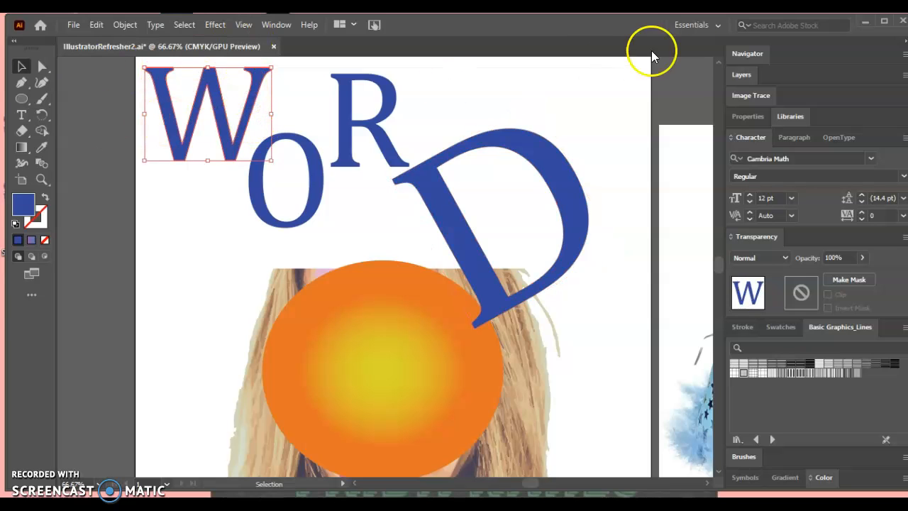
left_click(758, 54)
left_click(804, 166)
left_click(804, 166)
left_click_drag(825, 107, 807, 83)
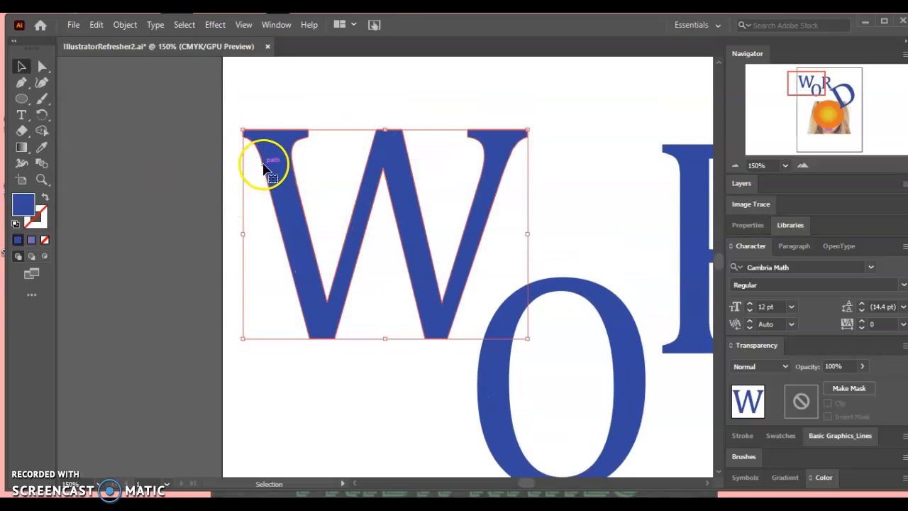
left_click(21, 83)
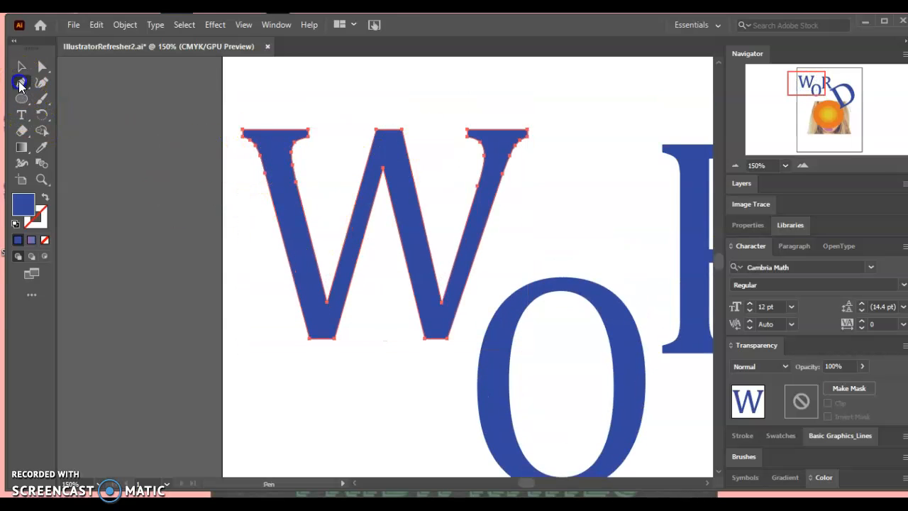
left_click(244, 132)
left_click(309, 132)
left_click(291, 152)
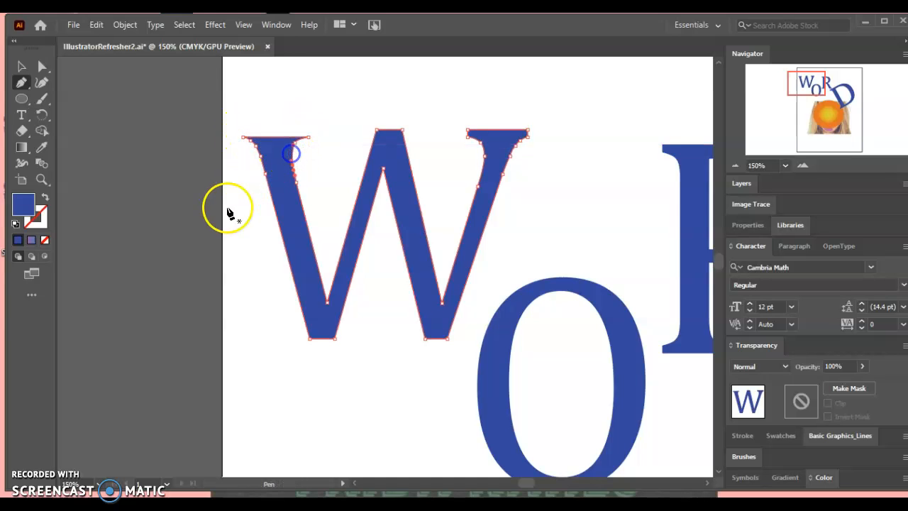
left_click(296, 148)
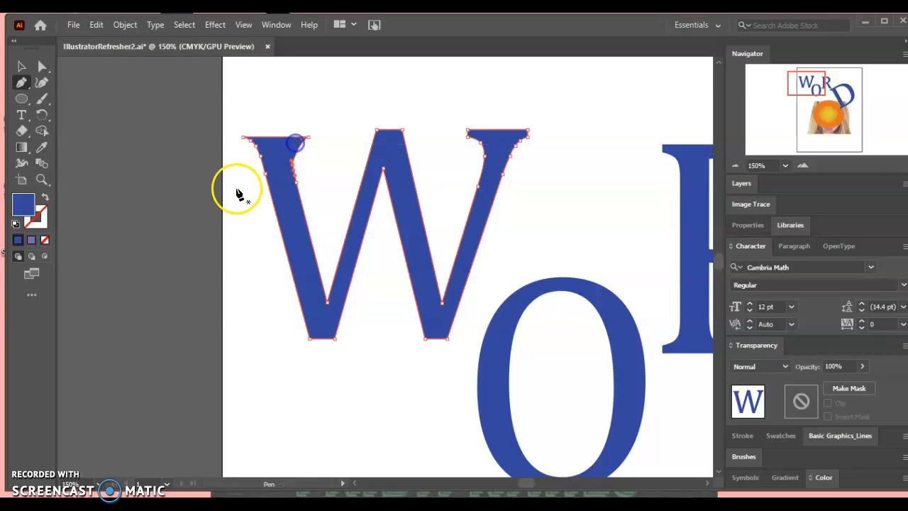
mouse_move(289, 172)
left_mouse_down()
mouse_move(218, 212)
mouse_move(298, 183)
left_mouse_up()
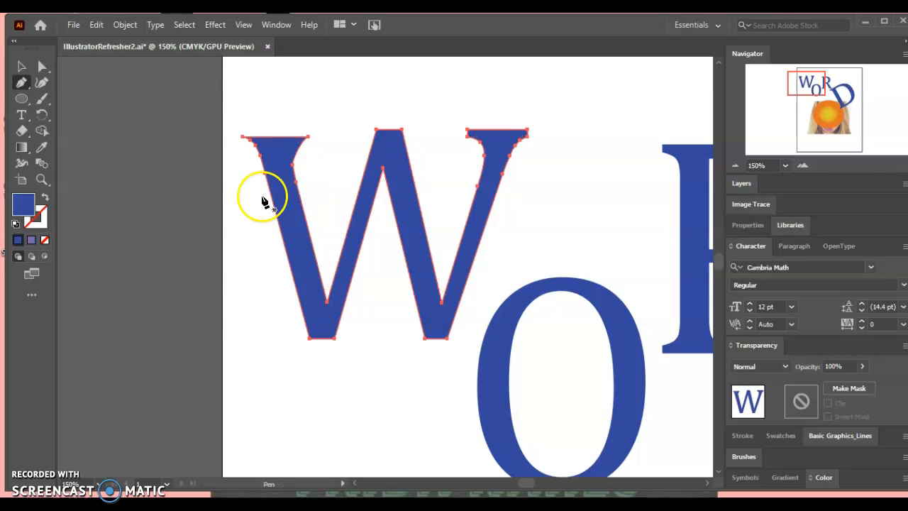
Step: Remove the left corner anchor point from the W's middle peak with the Pen tool to make it pointed
left_click(21, 66)
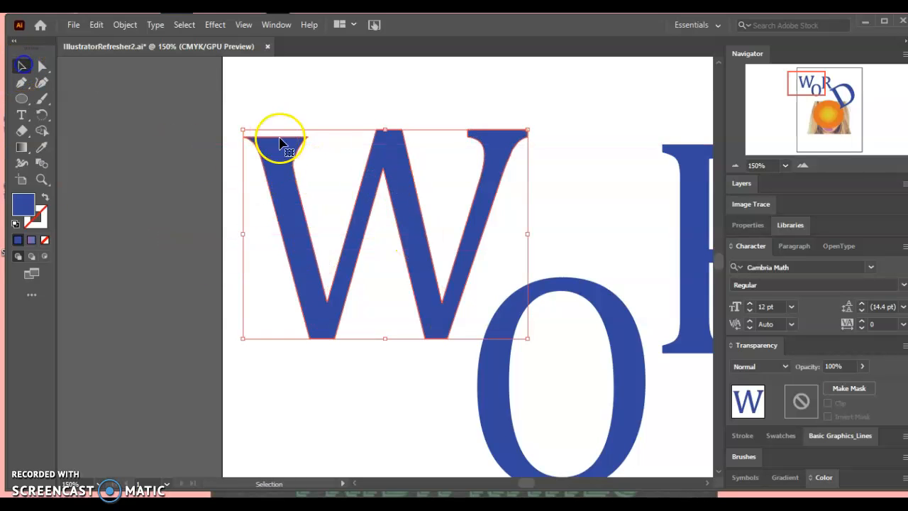
left_click(21, 82)
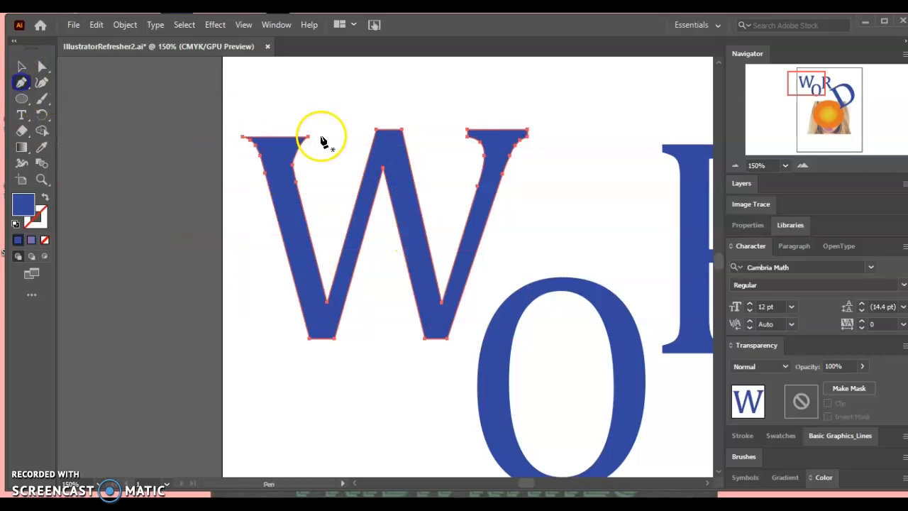
left_click(377, 131)
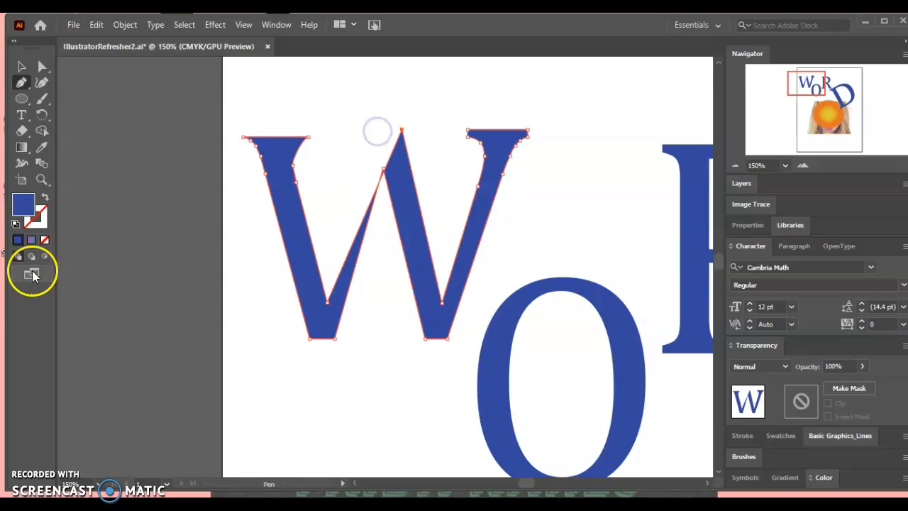
Step: Remove the left corner anchor point from each of the W's two bottom tips with the Pen tool to make them pointed, and deselect the letter
left_click(425, 338)
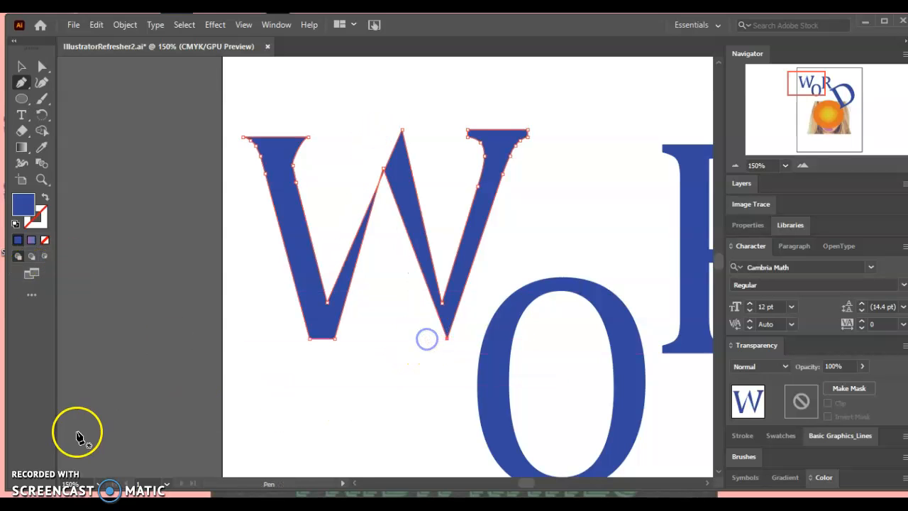
left_click(309, 339)
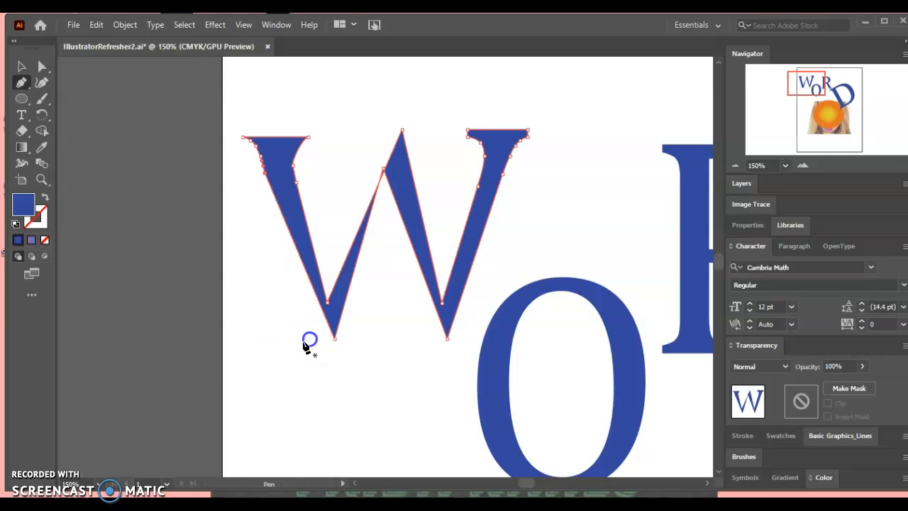
left_click(21, 66)
left_click(172, 150)
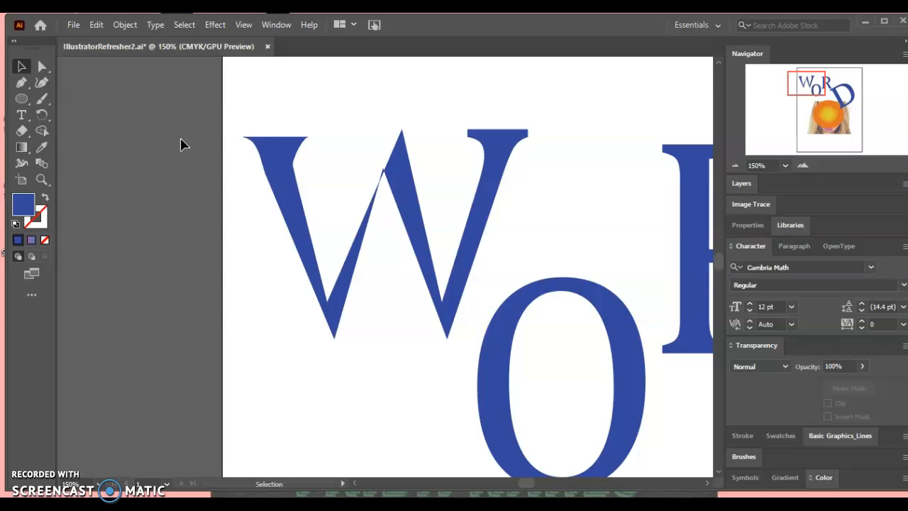
Step: Hide the original layer and show the edit photos layer and Layer 4, with the whole PARTY poster in view
left_click(735, 166)
left_click(735, 165)
left_click_drag(751, 101, 830, 95)
left_click(734, 166)
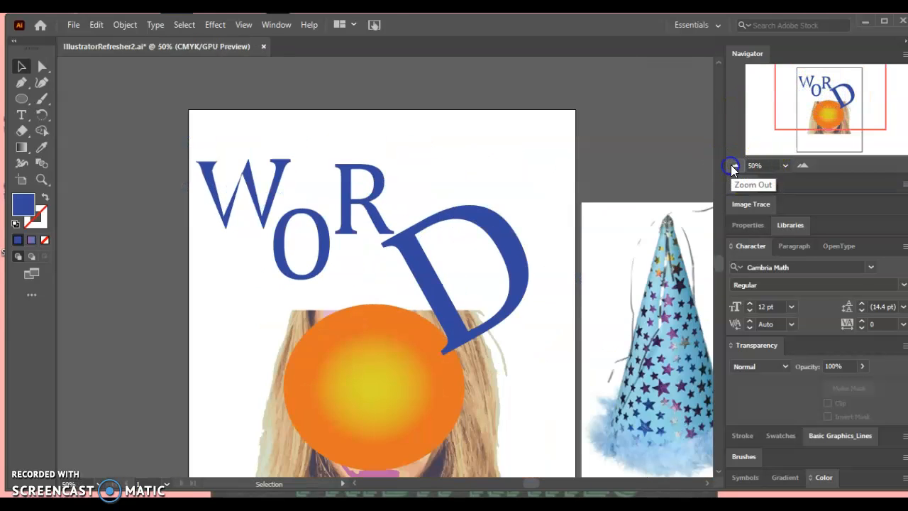
left_click(733, 166)
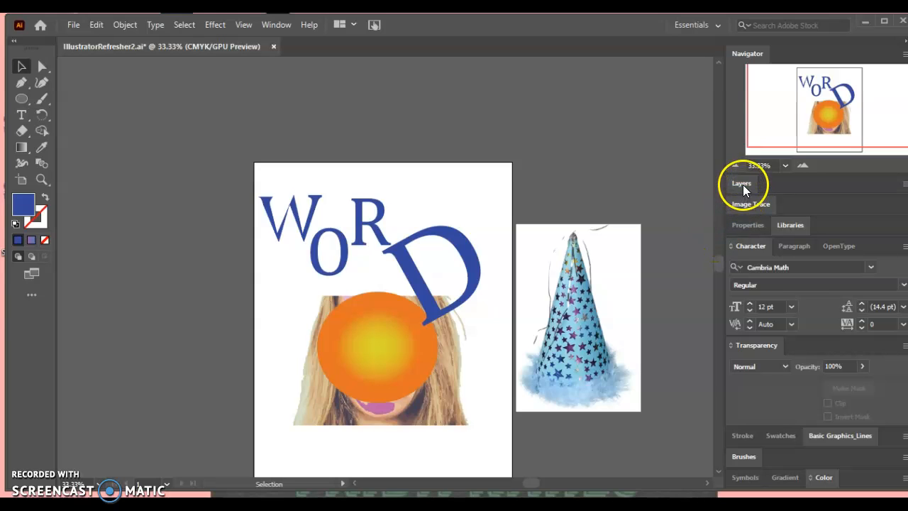
left_click(743, 184)
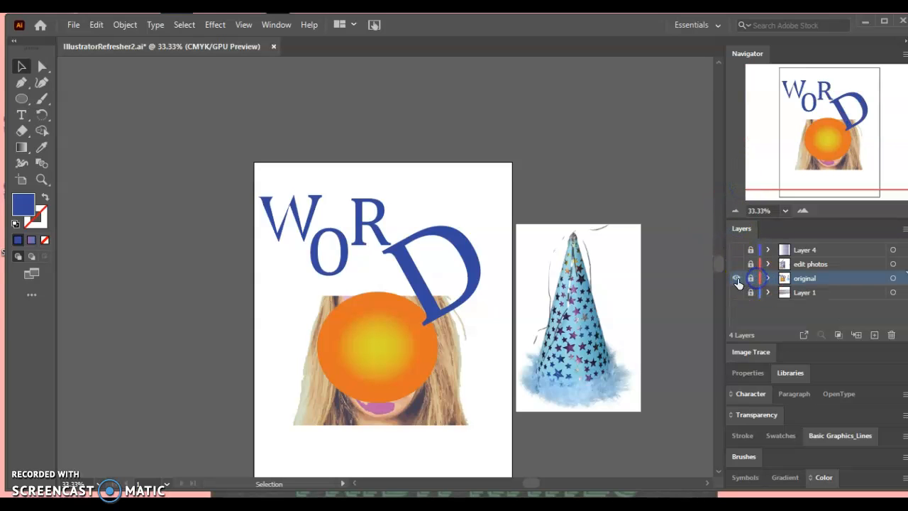
left_click(736, 278)
left_click(737, 264)
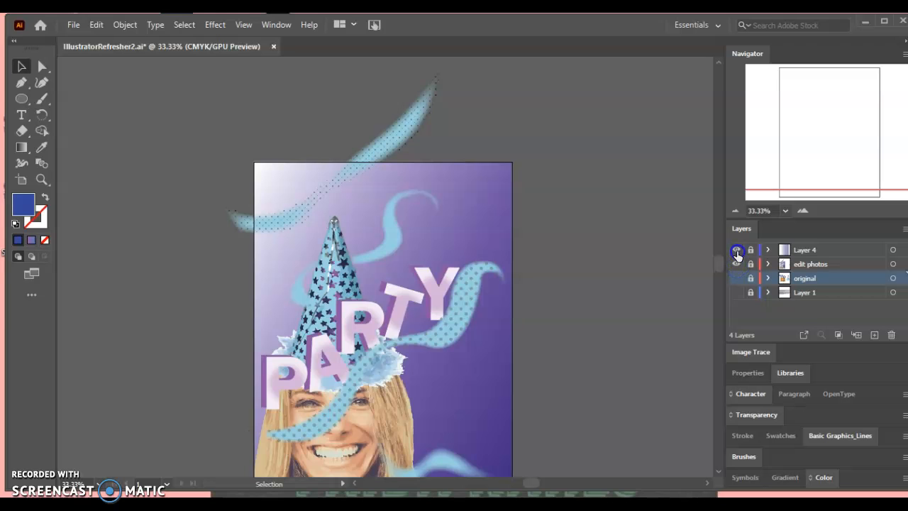
left_click(737, 250)
left_click(801, 209)
left_click_drag(823, 130, 829, 135)
left_click(736, 211)
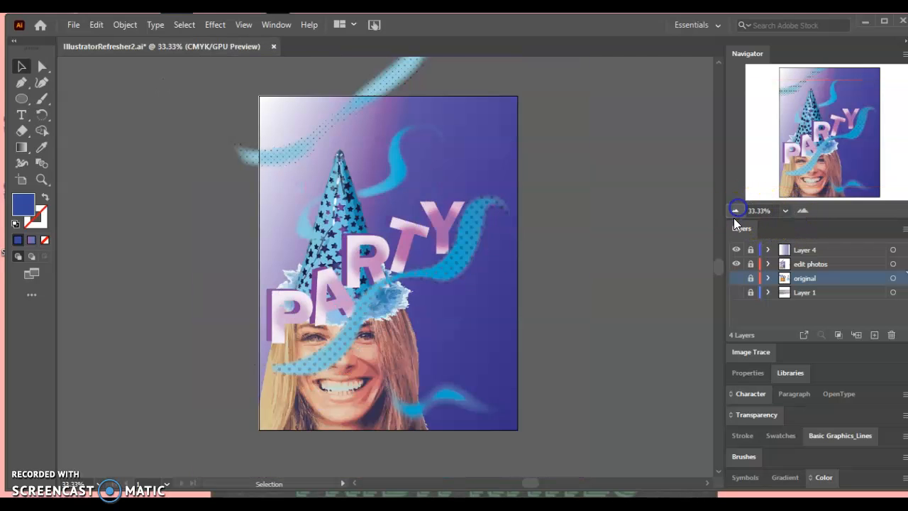
scroll(354, 274, "down", 2)
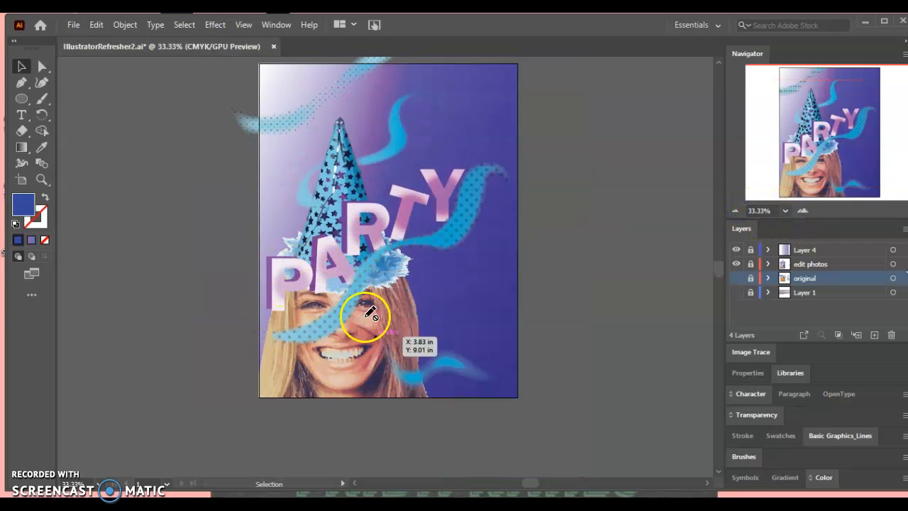
left_click(324, 358)
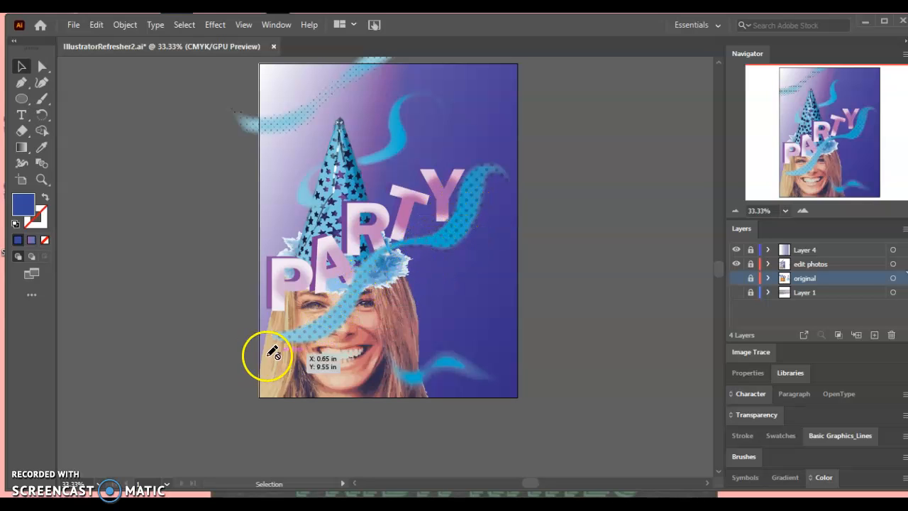
Step: Compare the PARTY poster with and without Layer 4 by switching that layer's visibility off and on, leaving it shown
left_click(736, 251)
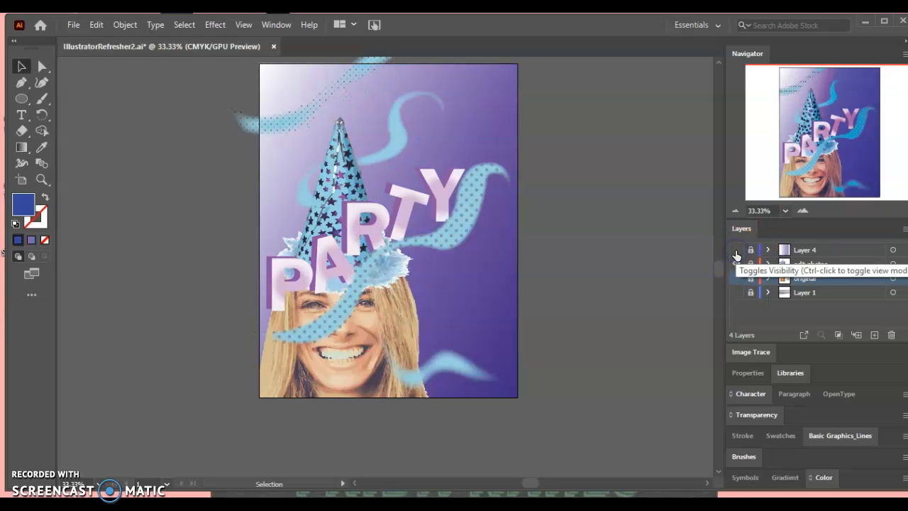
left_click(736, 251)
left_click(737, 251)
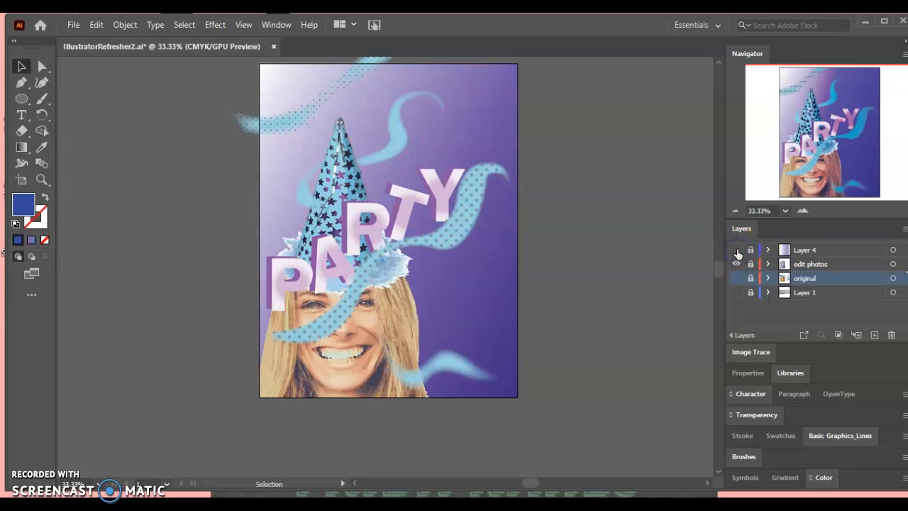
left_click(736, 251)
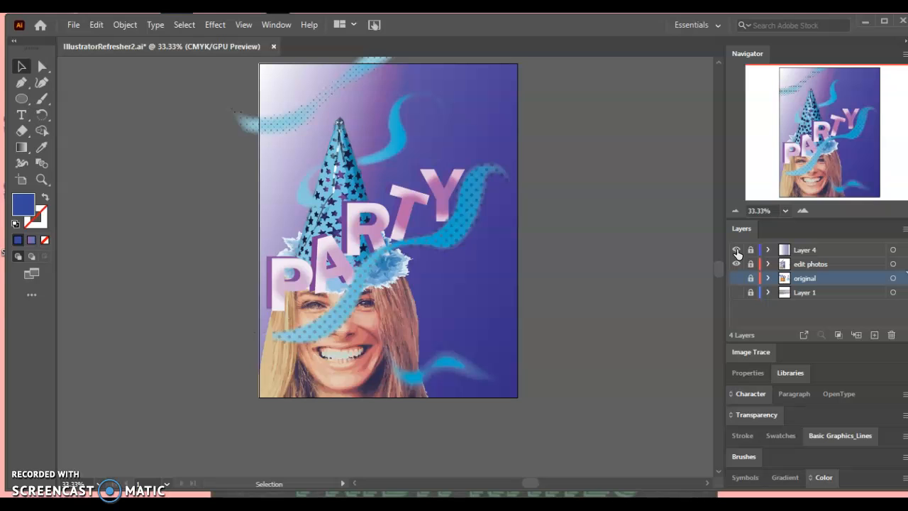
left_click(802, 211)
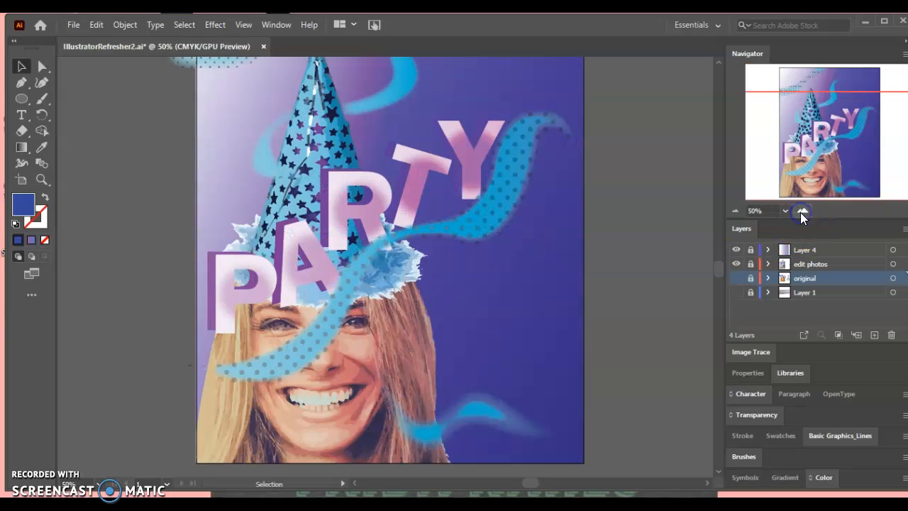